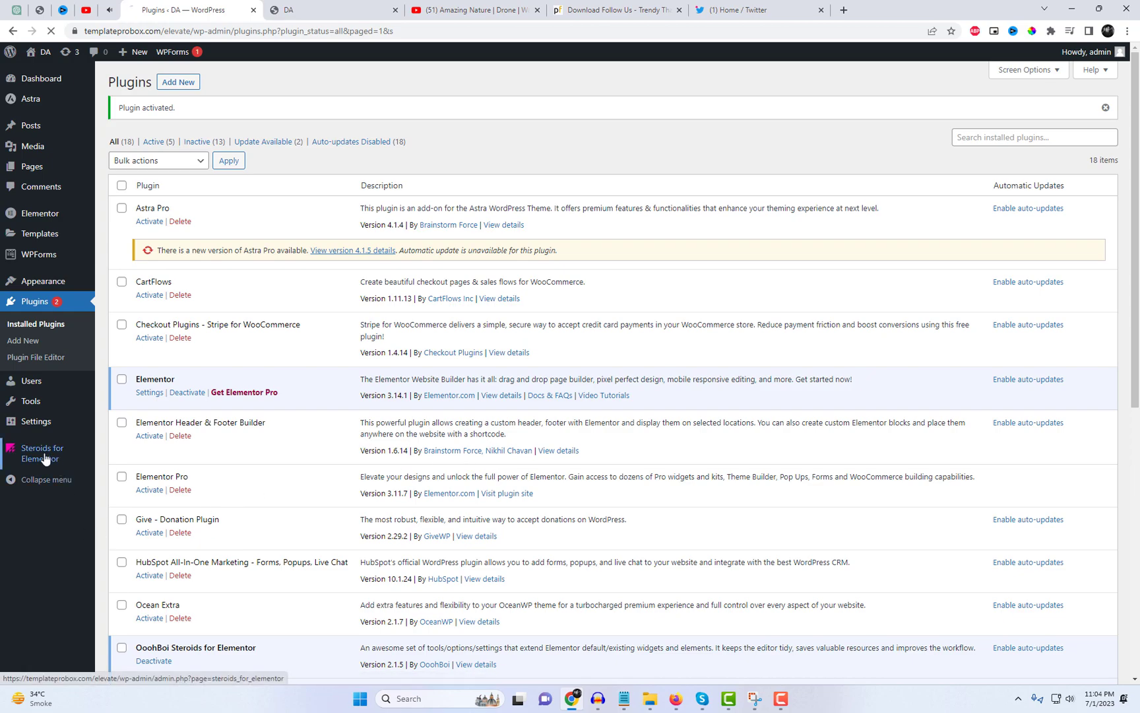
# Open the Steroids for Elementor extension settings and search for "video" to check that the VideoMasq extension is enabled.
pyautogui.click(45, 458)
pyautogui.click(175, 185)
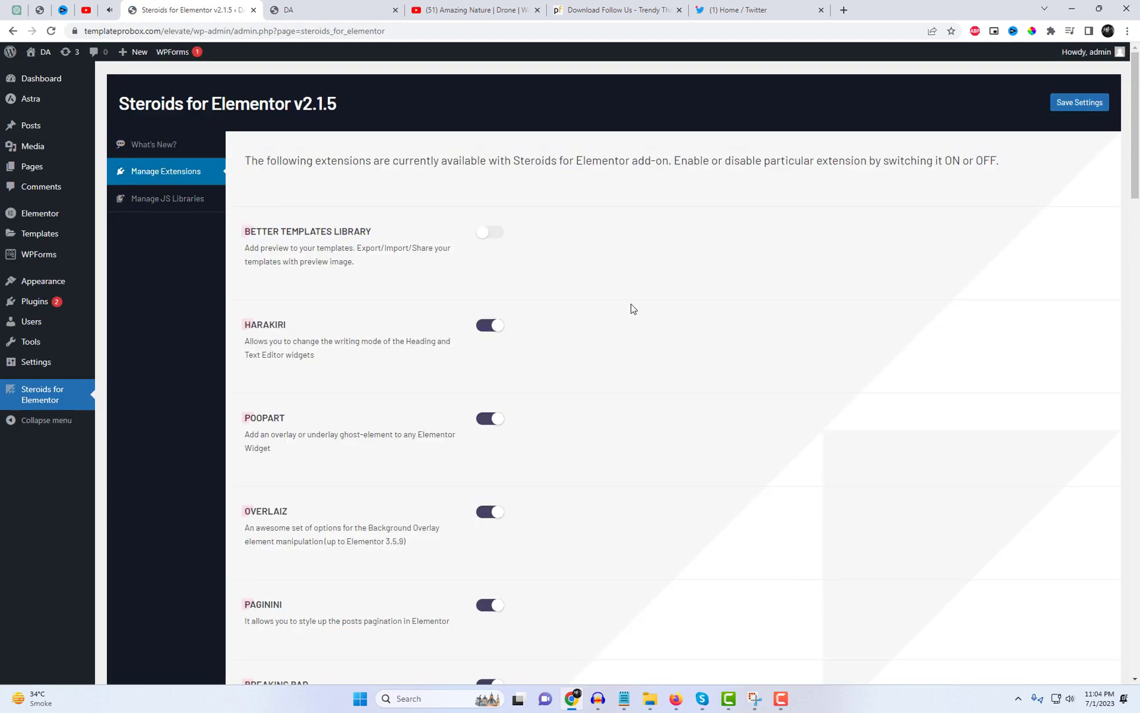
pyautogui.write('video')
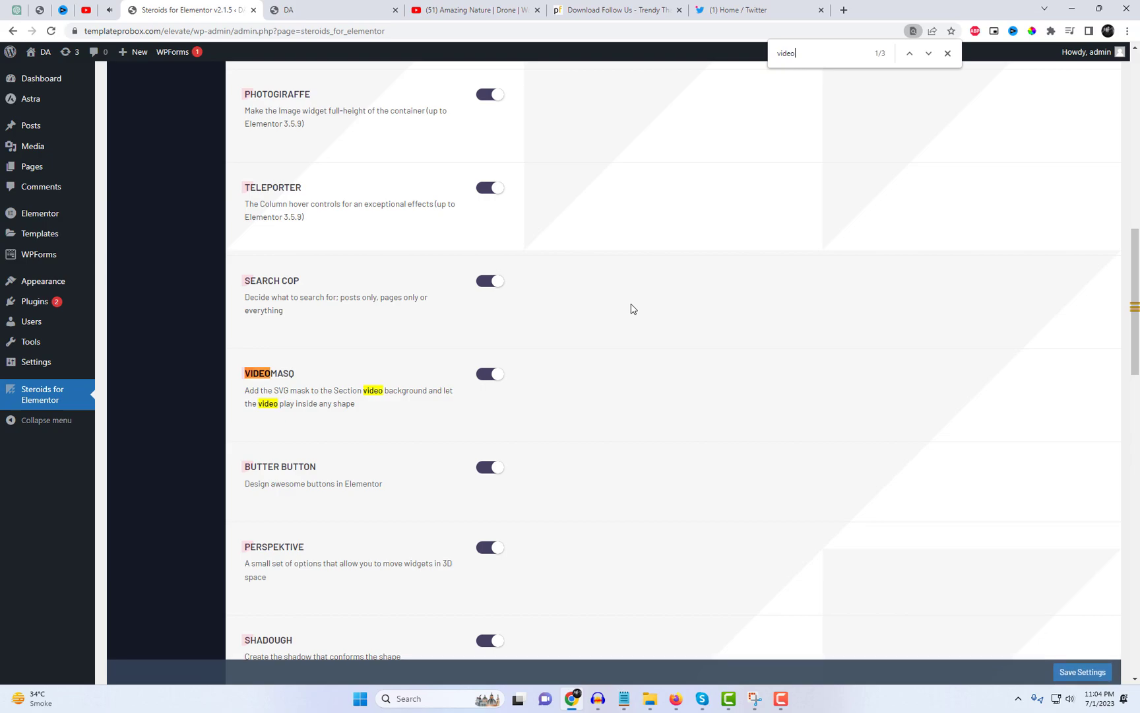
pyautogui.click(946, 54)
pyautogui.scroll(-2, 664, 353)
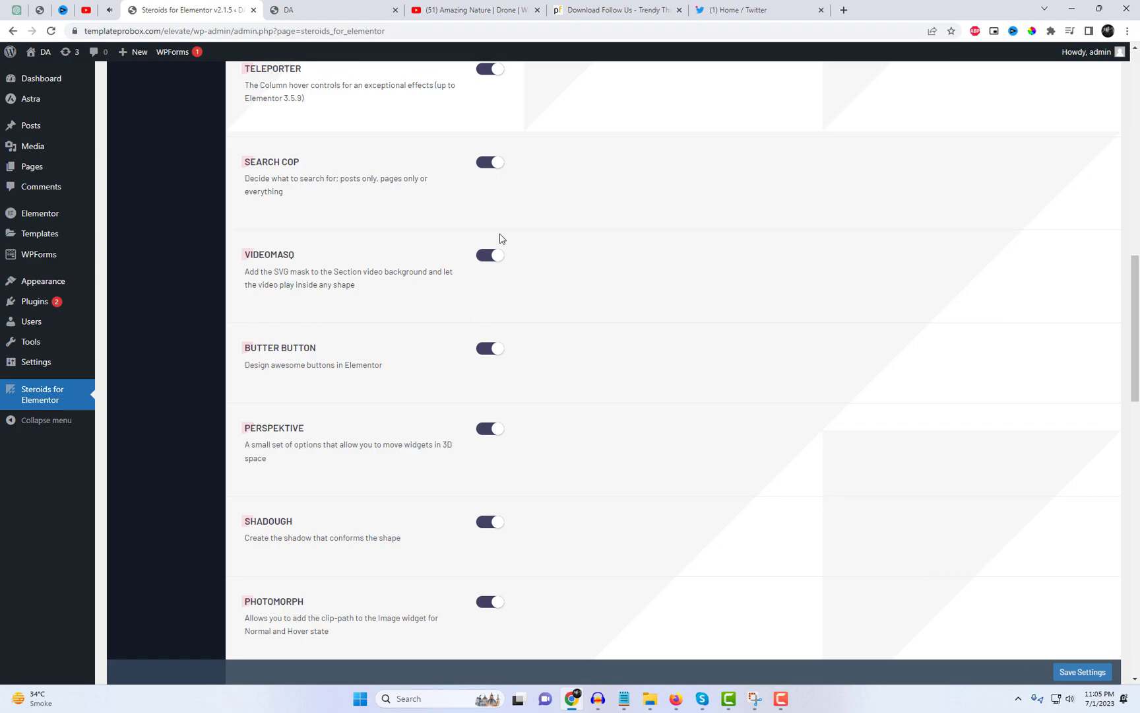
# Open the site's Home page in the Elementor editor and bring up the style settings of the hero section.
pyautogui.click(306, 7)
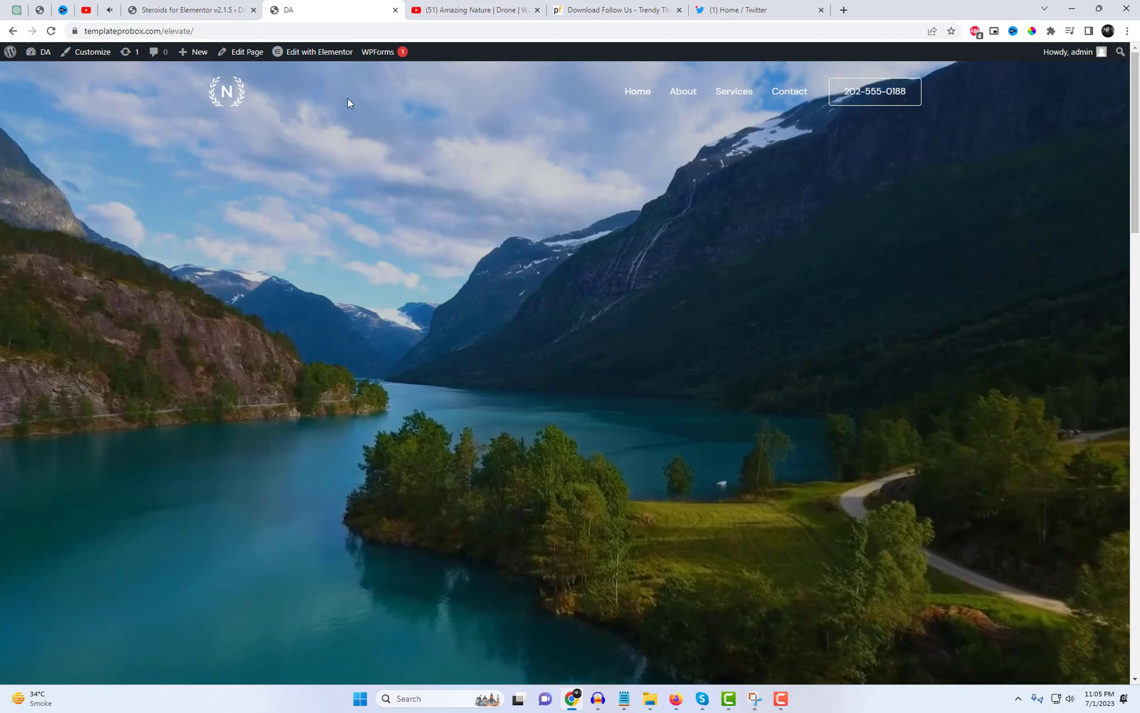
pyautogui.middleClick(320, 53)
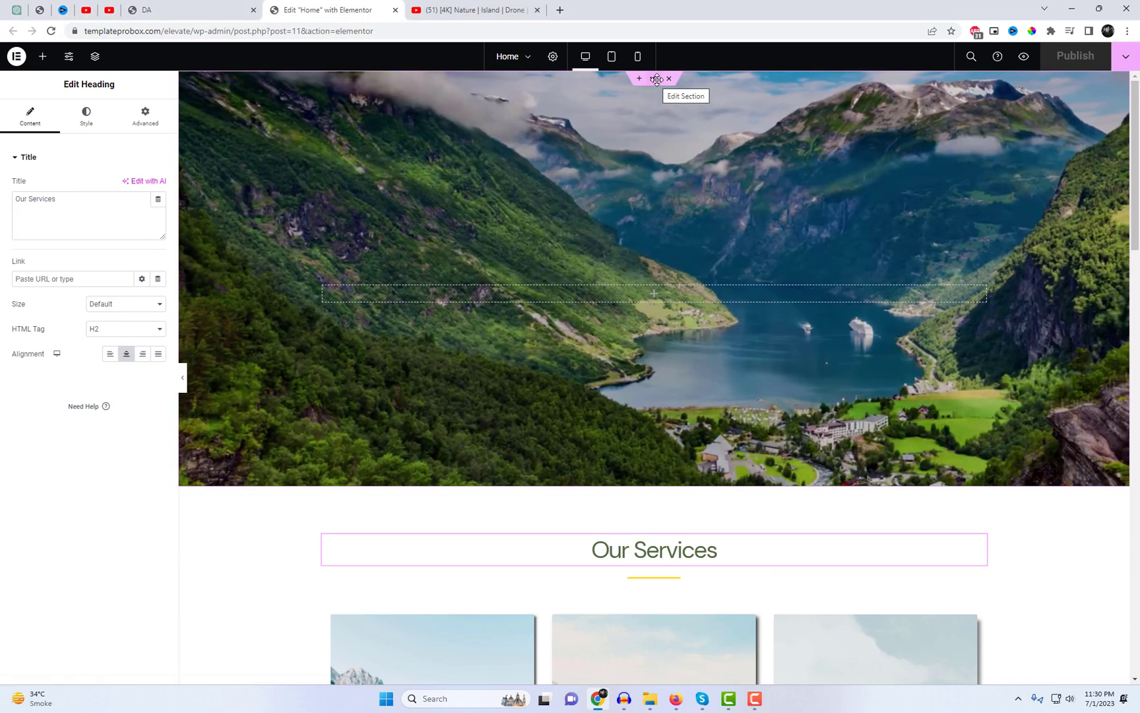
pyautogui.click(656, 79)
pyautogui.click(84, 116)
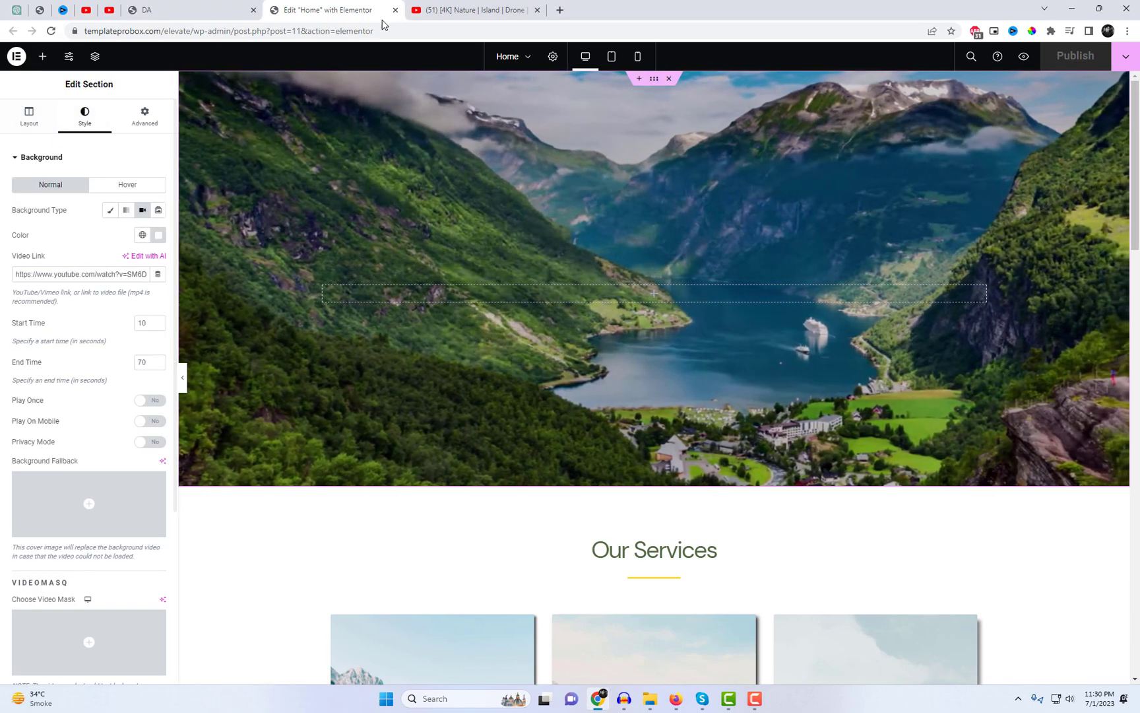
pyautogui.click(454, 8)
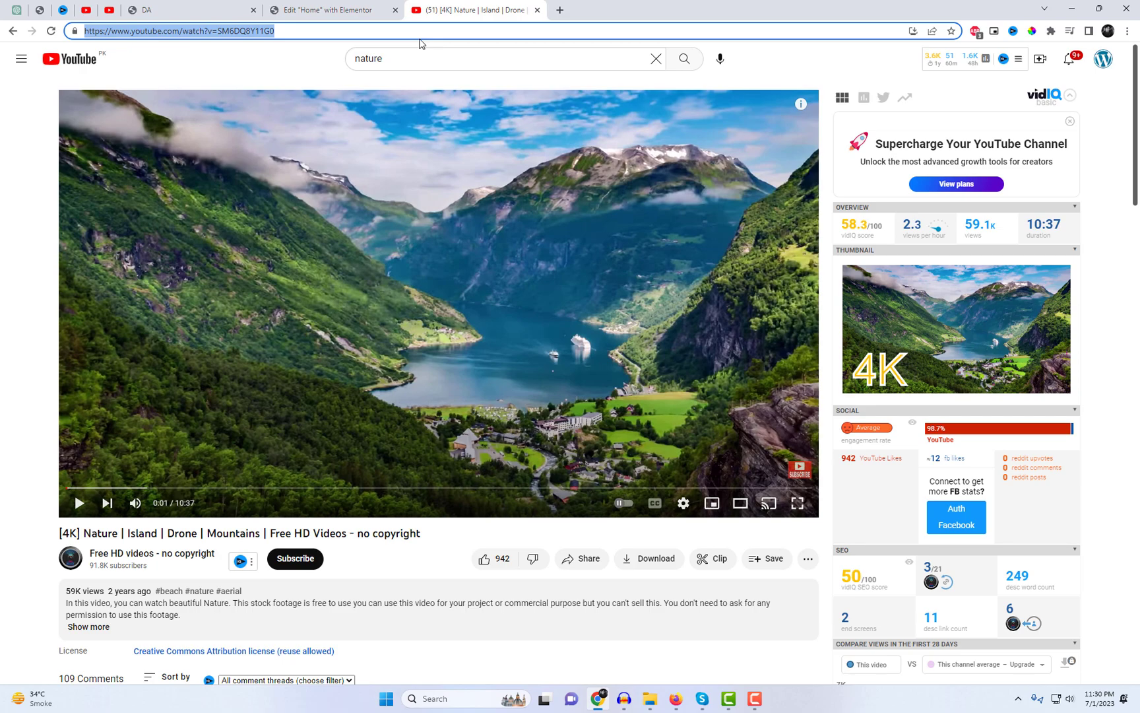
pyautogui.click(369, 10)
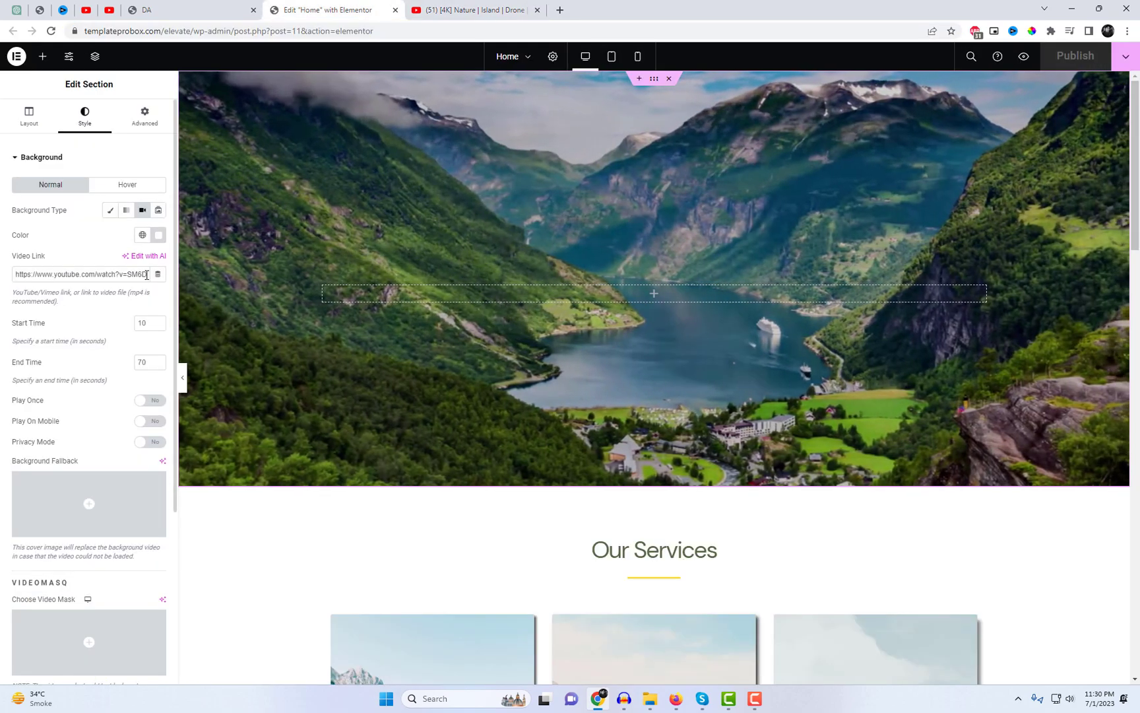
pyautogui.tripleClick(126, 277)
pyautogui.write('https://www.youtube.com/watch?v=SM6DQ8Y11G0')
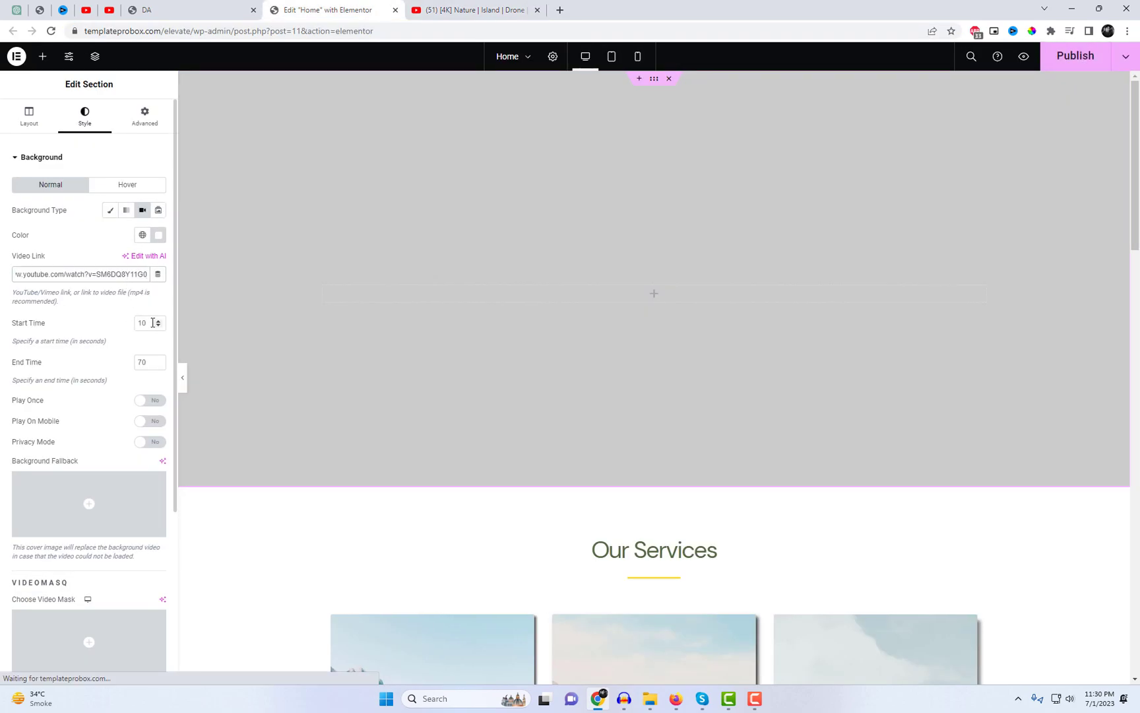
pyautogui.moveTo(153, 322); pyautogui.dragTo(126, 323)
pyautogui.write('20')
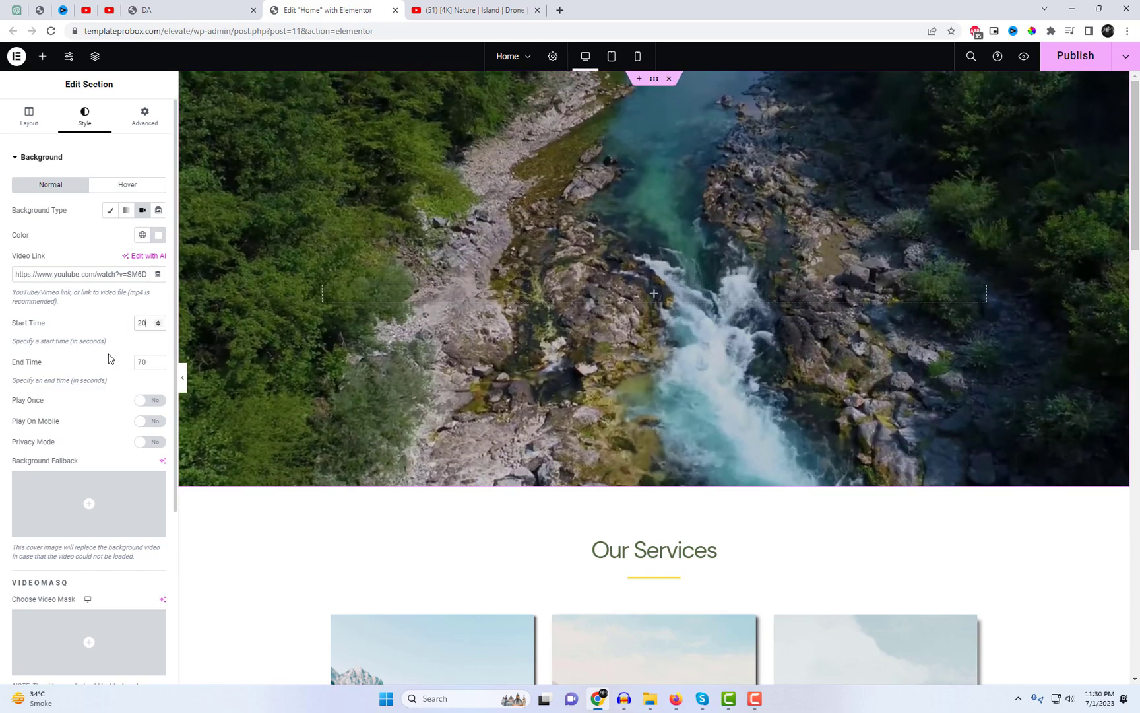
# Choose the forest silhouette pngfind.com-forest-background-png-1853301.png as the section's video mask, opening pngfind.com in a separate tab.
pyautogui.scroll(-2, 109, 360)
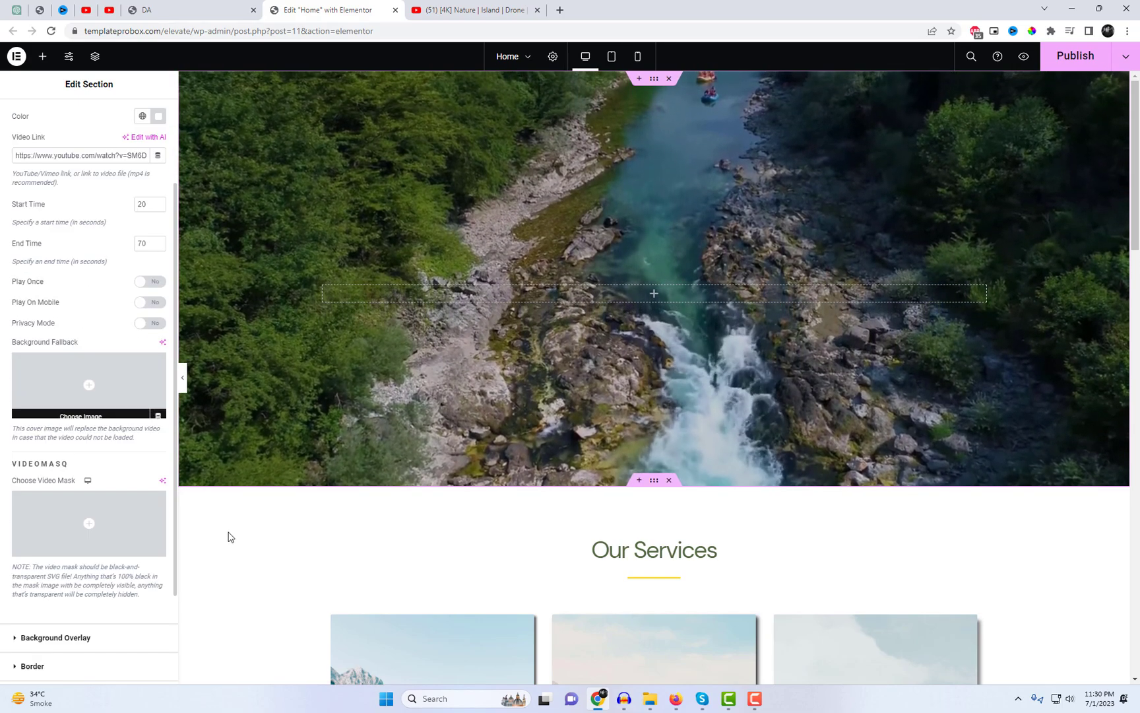
pyautogui.scroll(-2, 229, 537)
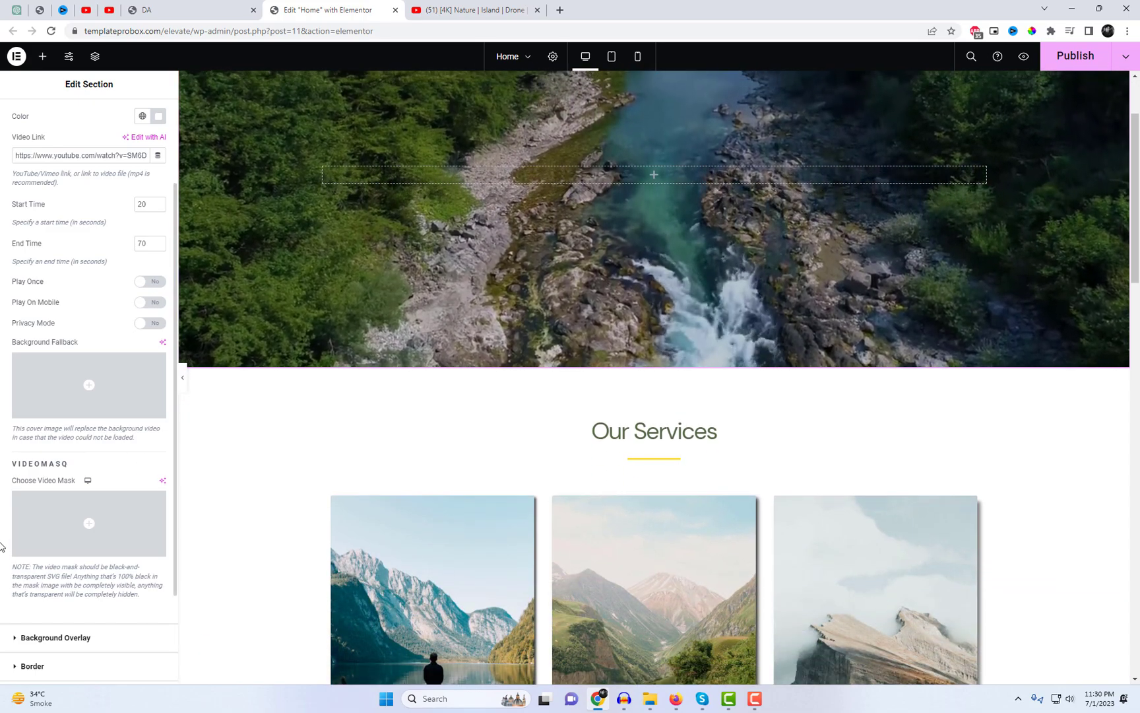
pyautogui.click(93, 526)
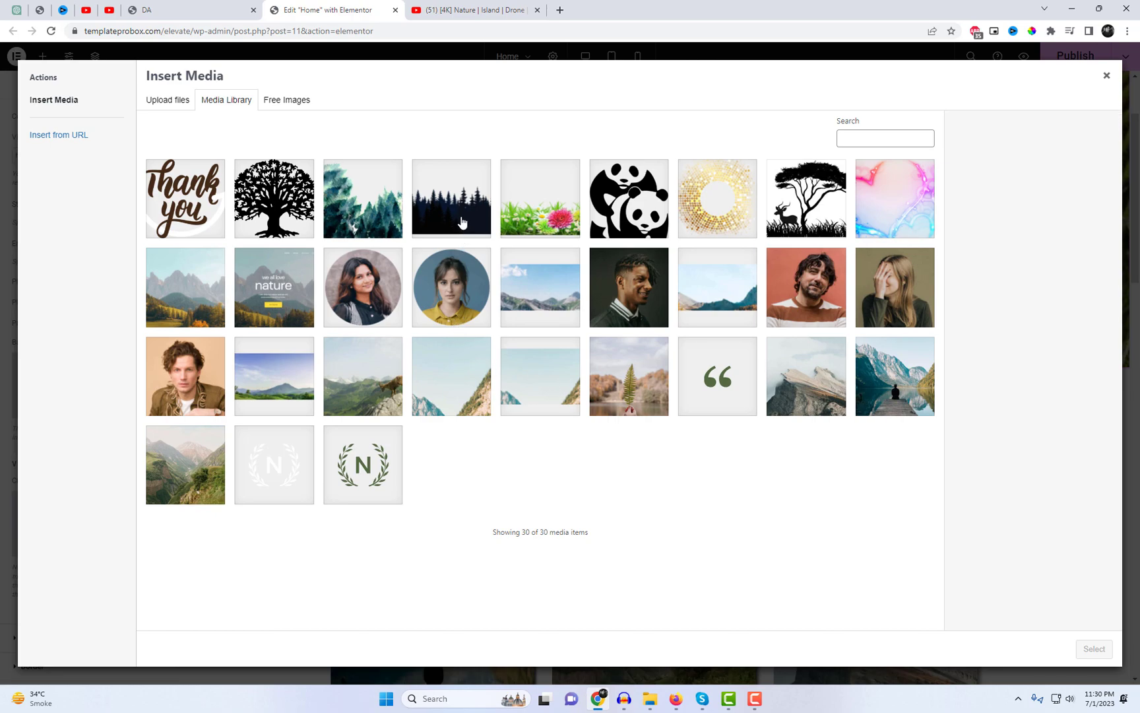
pyautogui.click(462, 222)
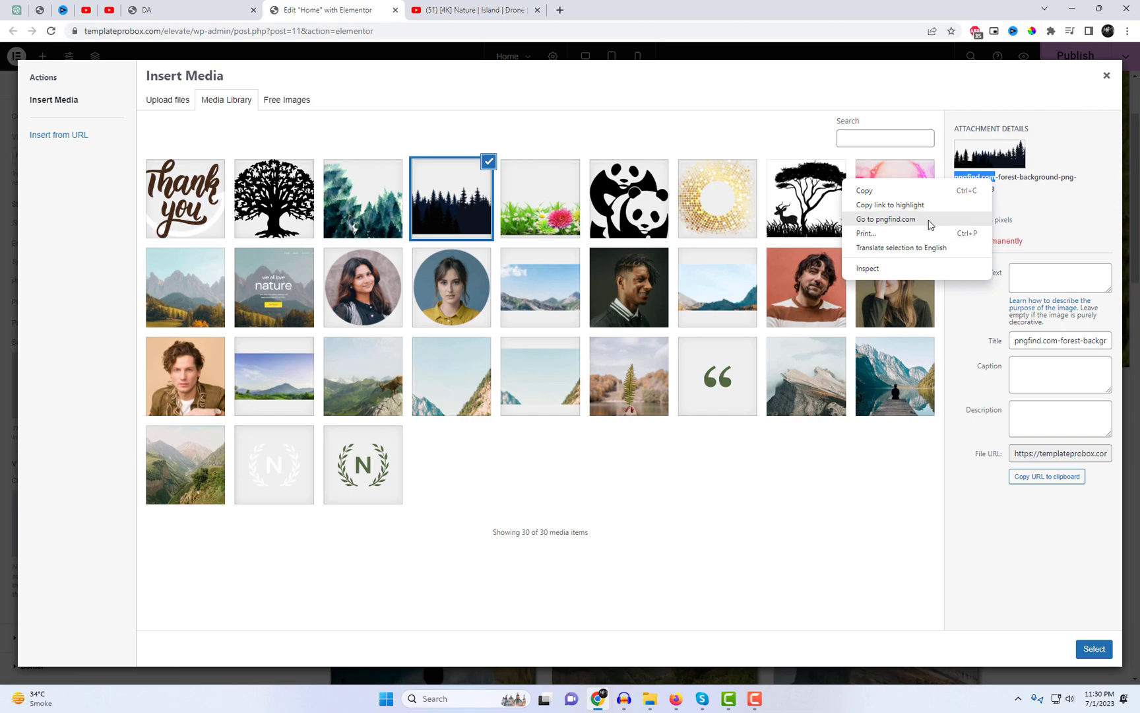
pyautogui.click(885, 219)
pyautogui.click(314, 8)
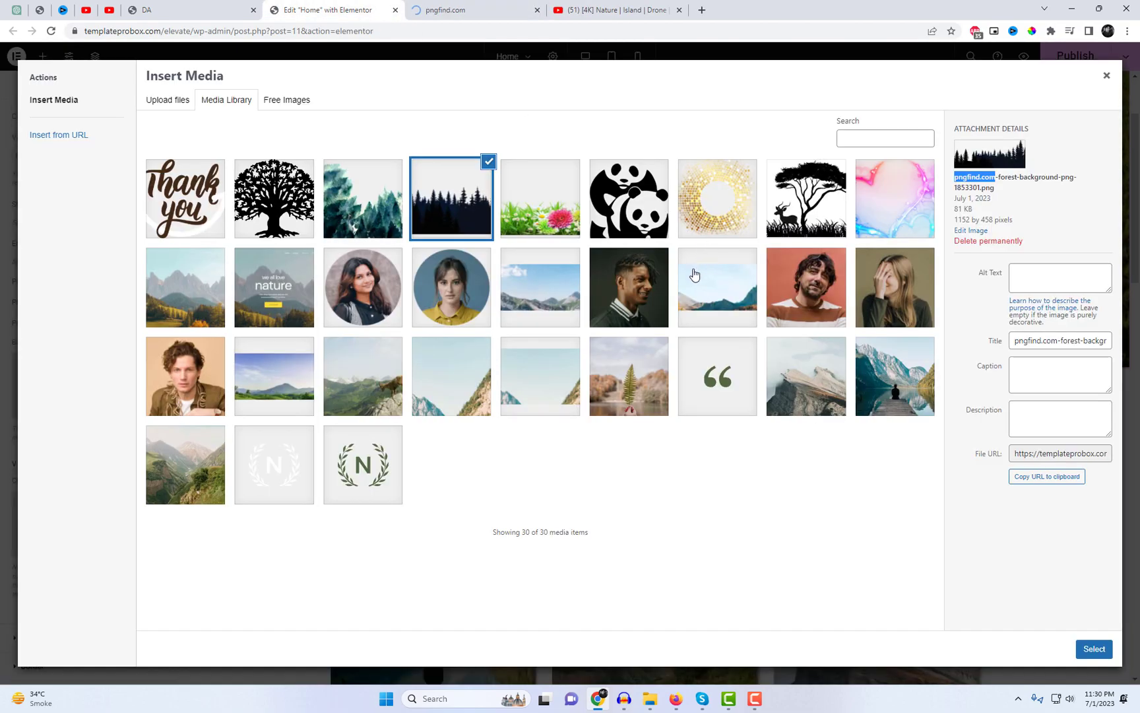
pyautogui.click(1092, 649)
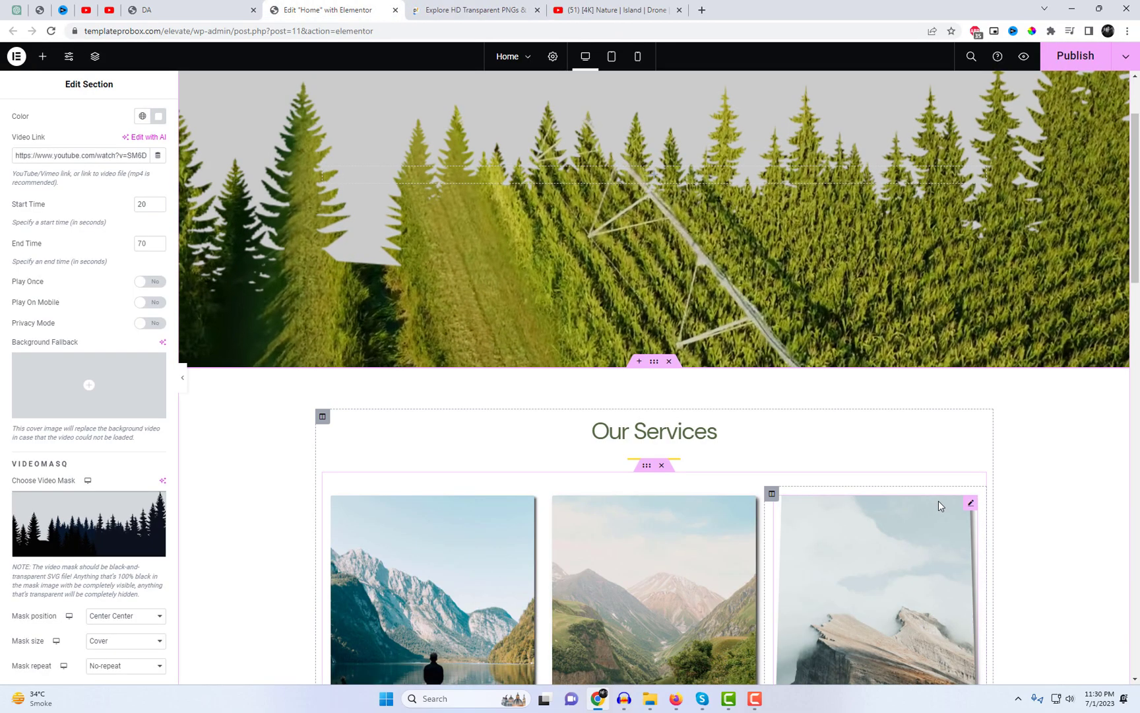
# Set the hero section's background color to black, #000000.
pyautogui.scroll(3, 99, 356)
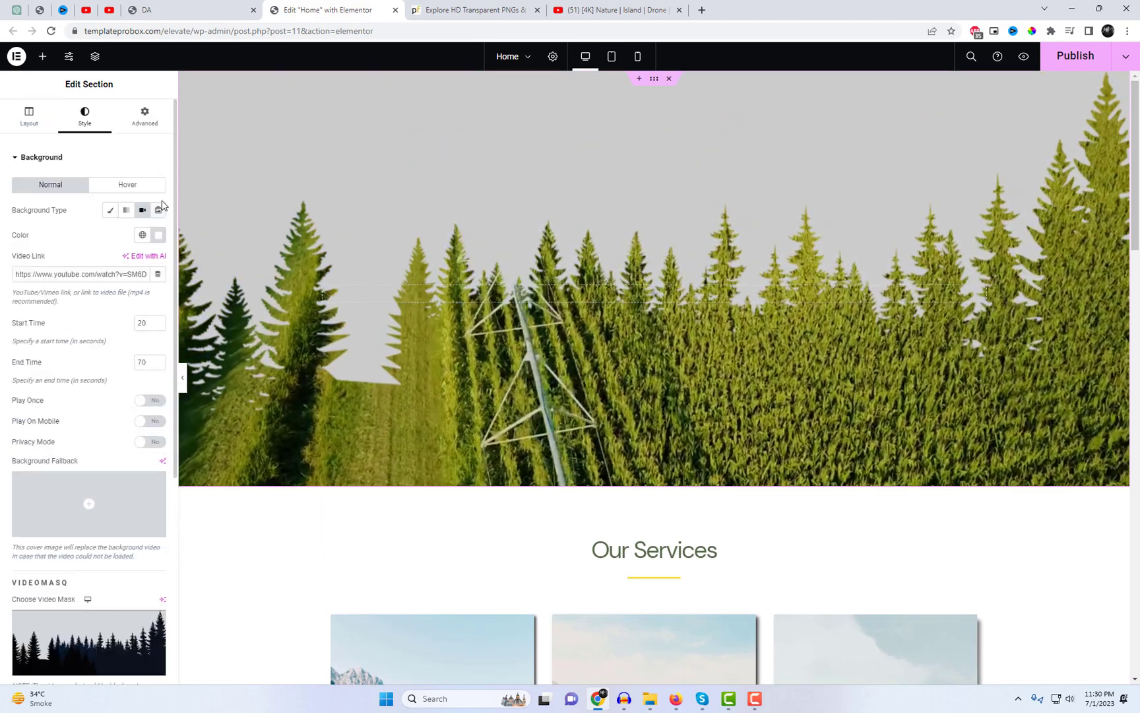
pyautogui.click(158, 235)
pyautogui.moveTo(176, 302); pyautogui.dragTo(235, 393)
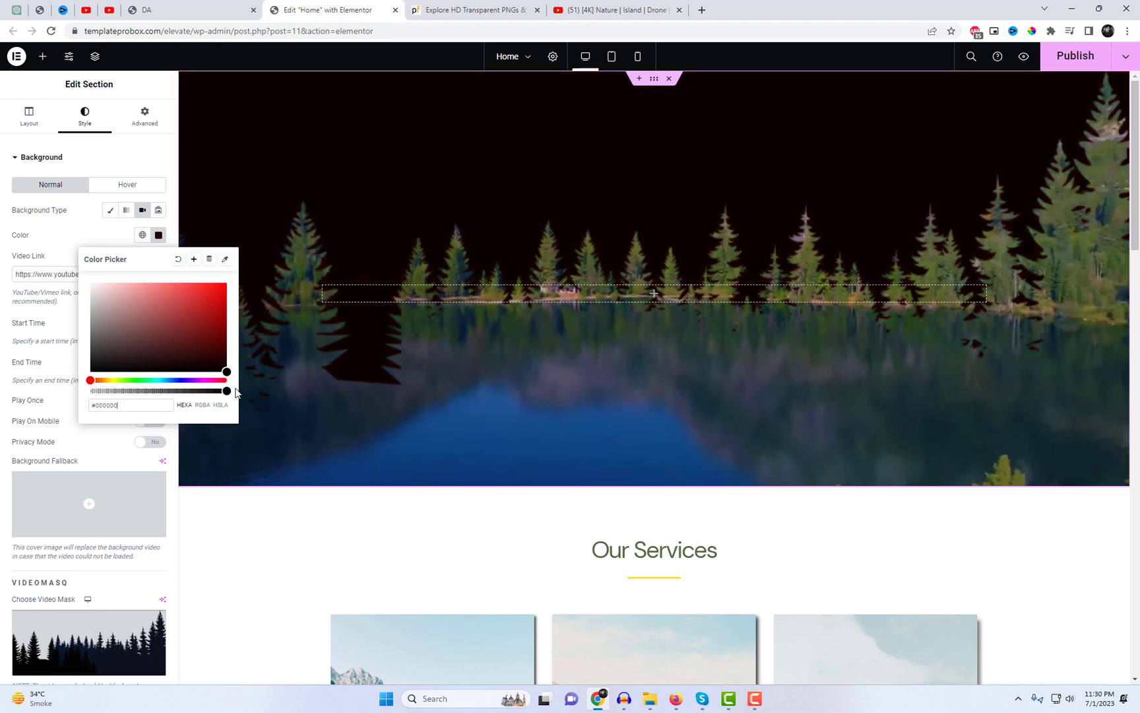
pyautogui.click(84, 454)
# Try the Auto and Contain mask sizes on the forest video mask, and return the size to Cover.
pyautogui.scroll(-3, 539, 396)
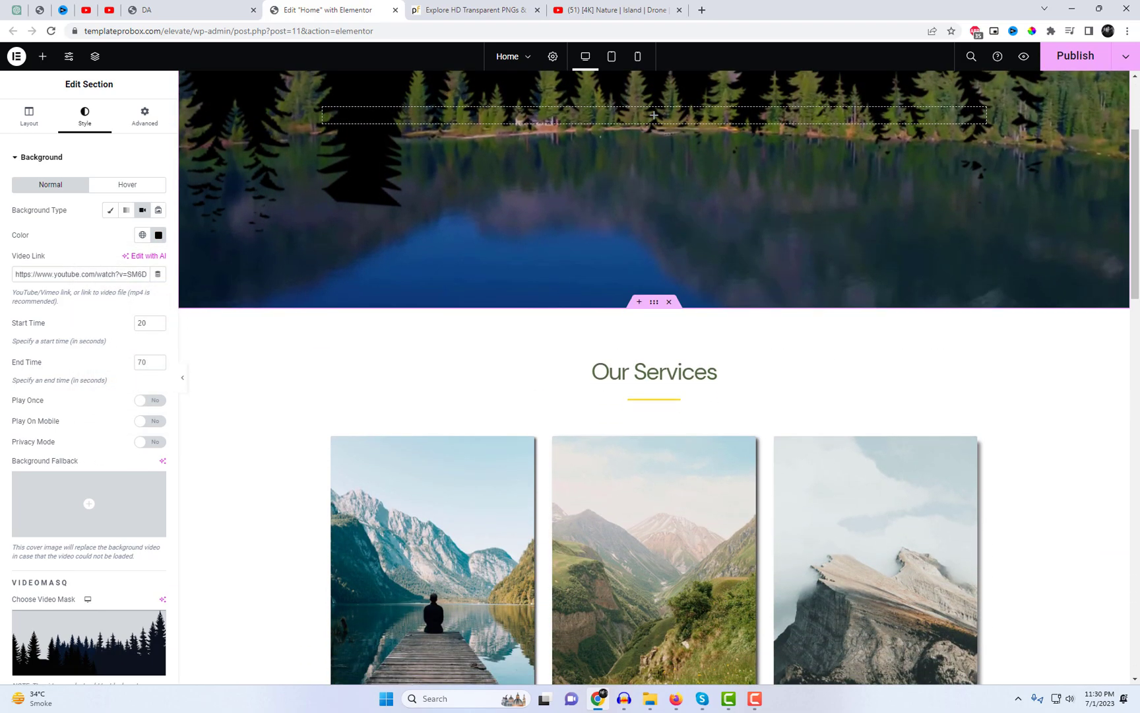
pyautogui.scroll(-3, 143, 460)
pyautogui.click(128, 582)
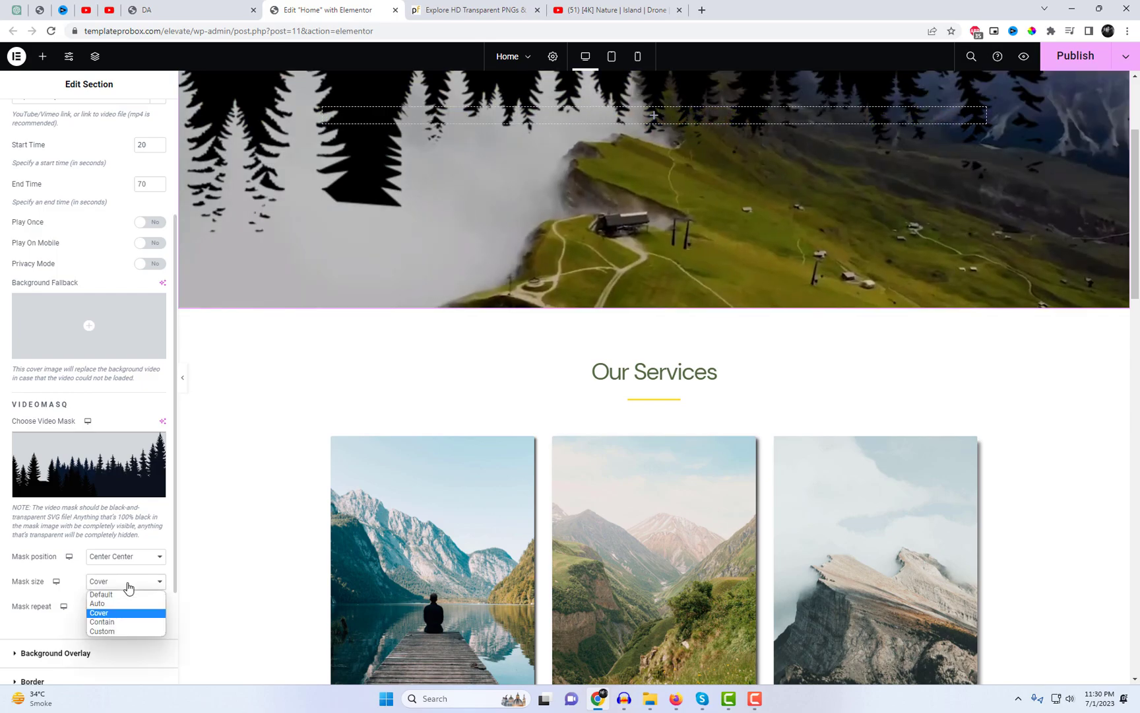
pyautogui.click(99, 603)
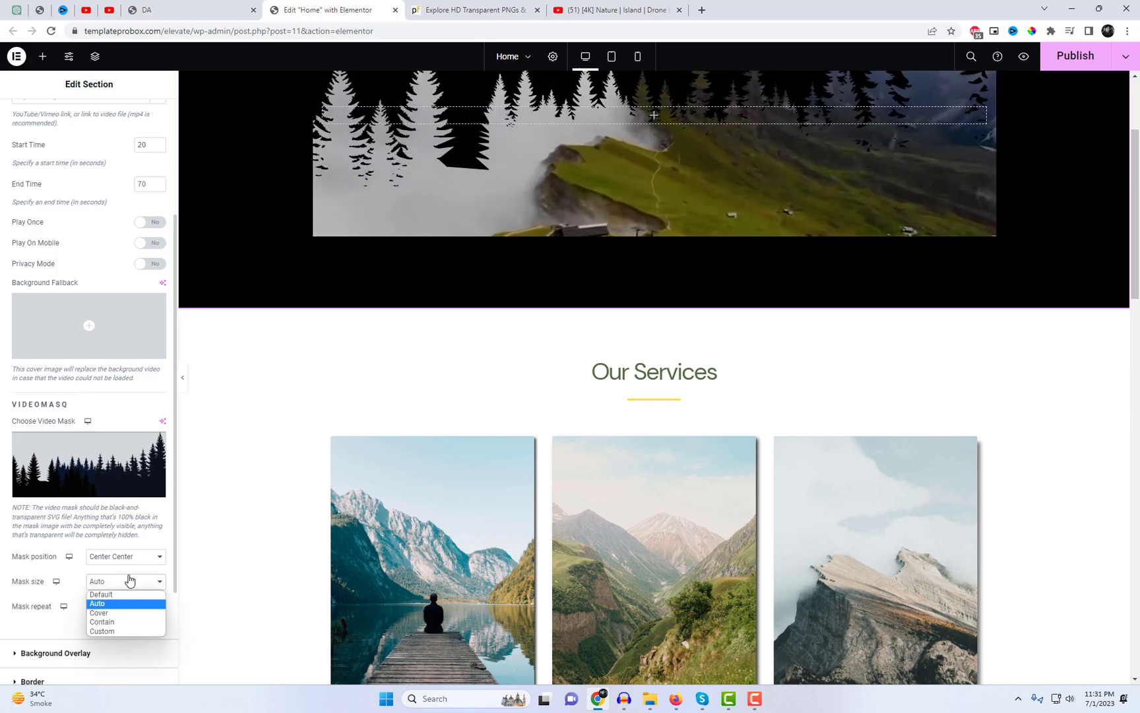
pyautogui.click(122, 581)
pyautogui.click(105, 621)
pyautogui.click(125, 585)
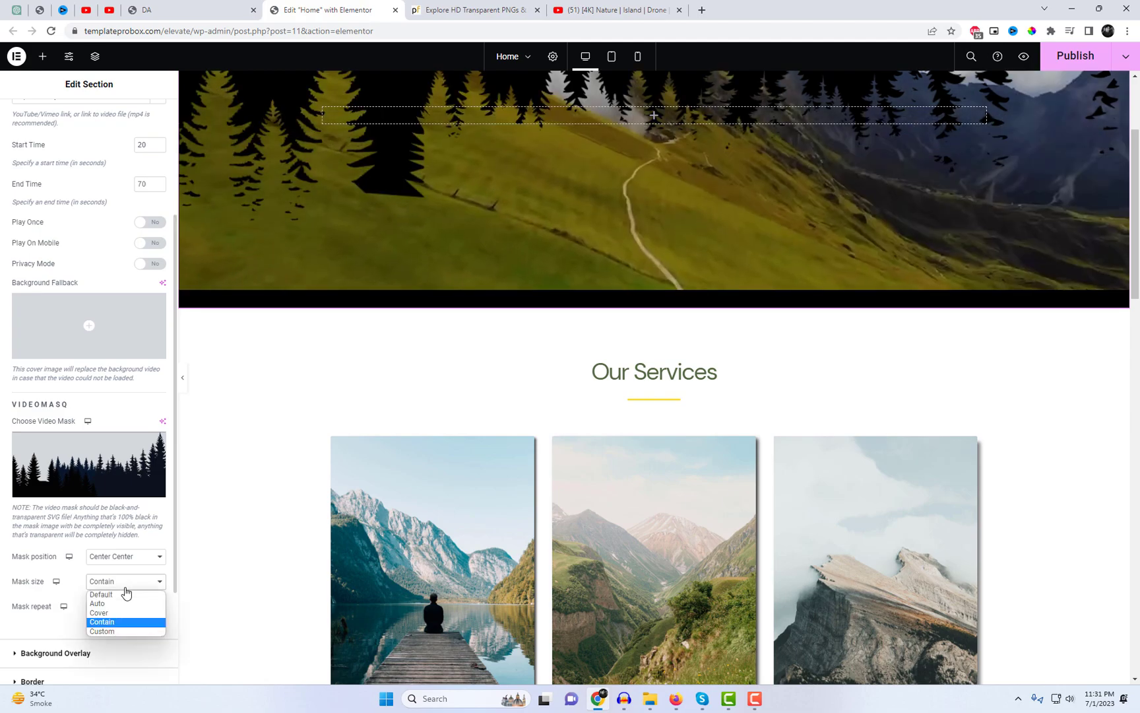
pyautogui.click(117, 613)
# Set the forest mask's repeat to Repeat-x and its position to Bottom Center.
pyautogui.scroll(-2, 128, 600)
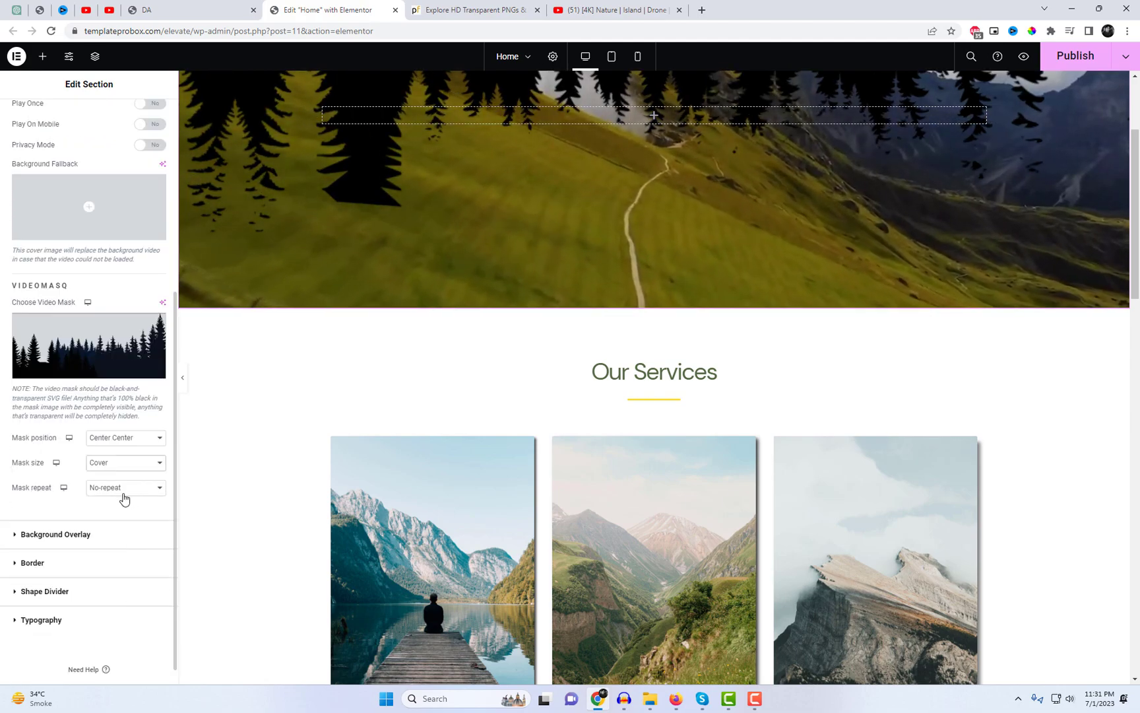
pyautogui.click(114, 519)
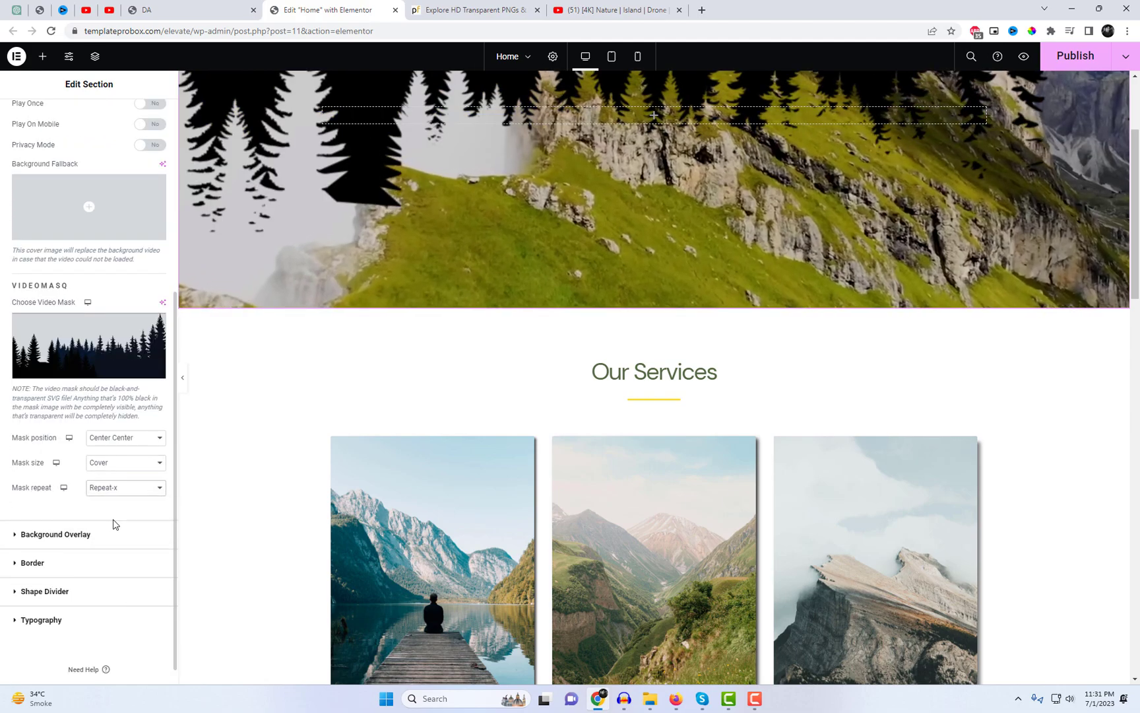
pyautogui.scroll(1, 118, 517)
pyautogui.click(122, 500)
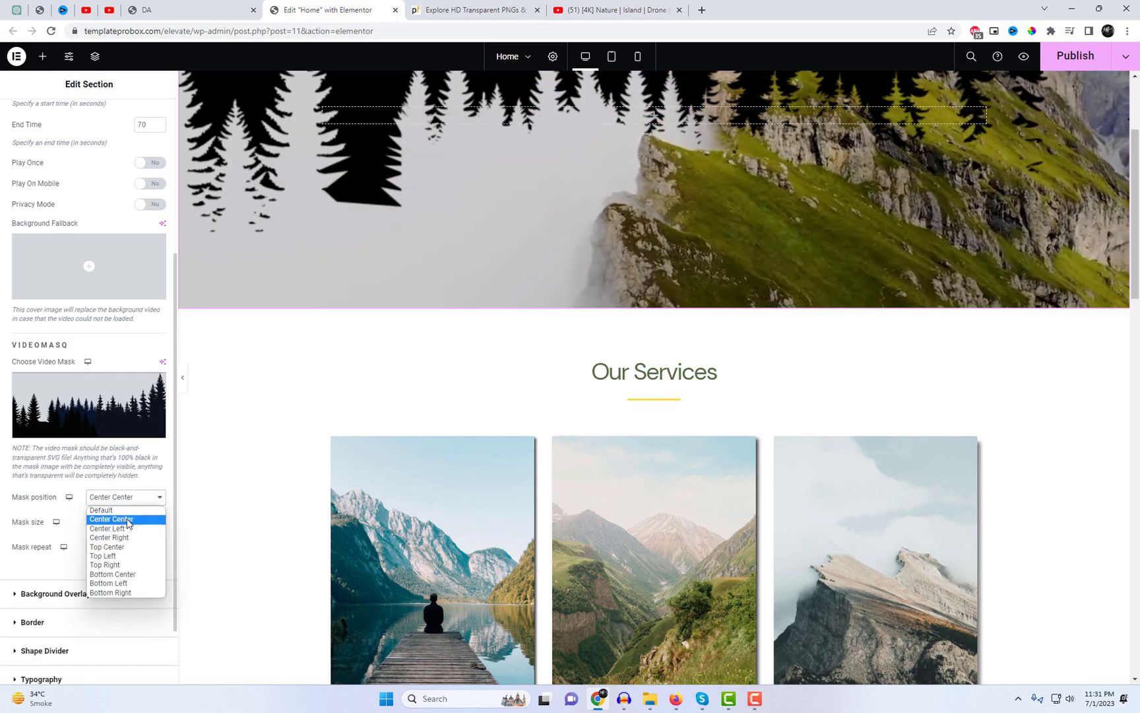
pyautogui.click(123, 574)
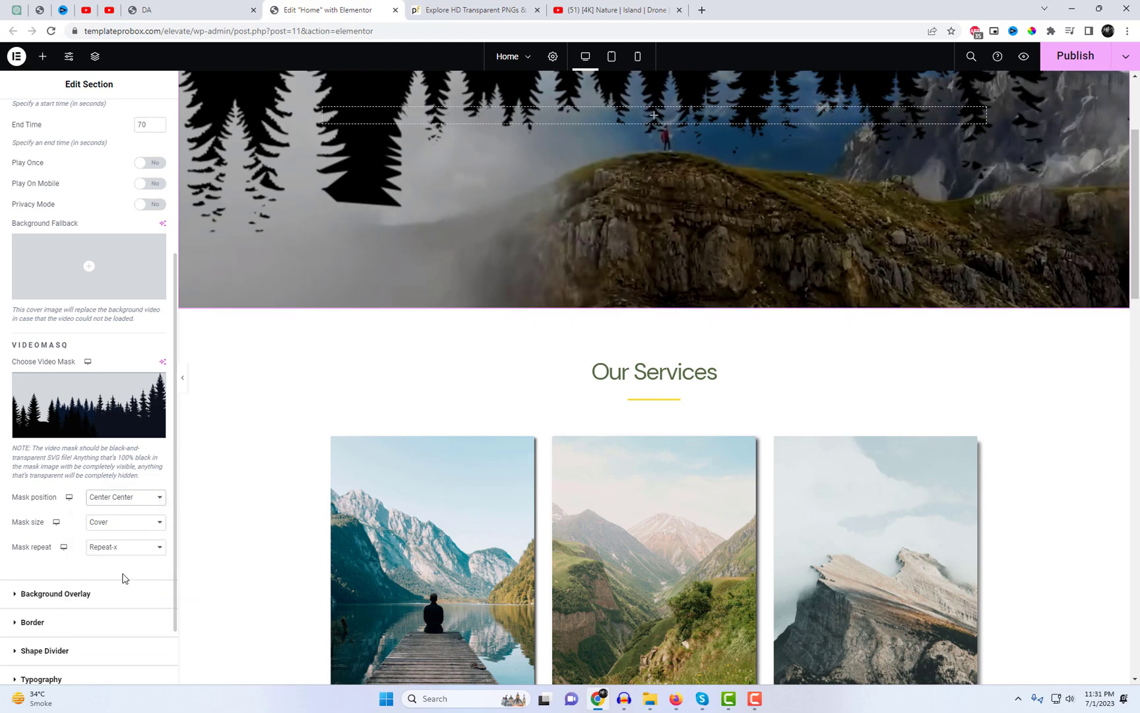
# Publish the Home page and open its preview to check the masked video background.
pyautogui.scroll(2, 127, 539)
pyautogui.click(1096, 53)
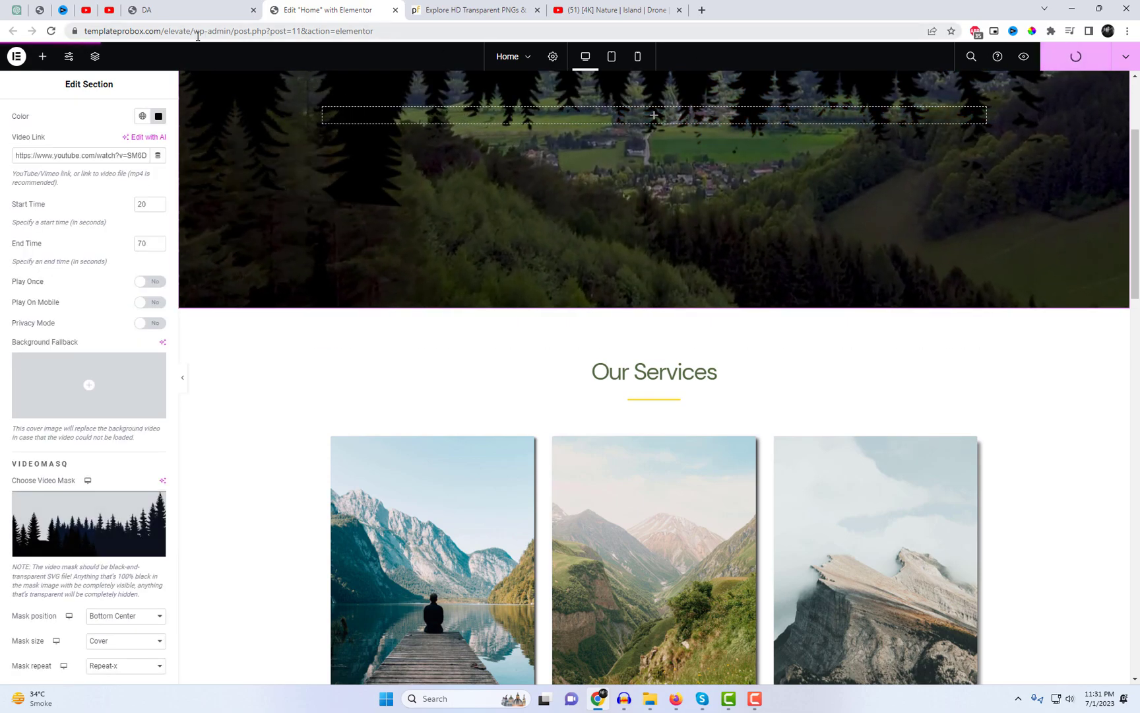
pyautogui.click(1023, 56)
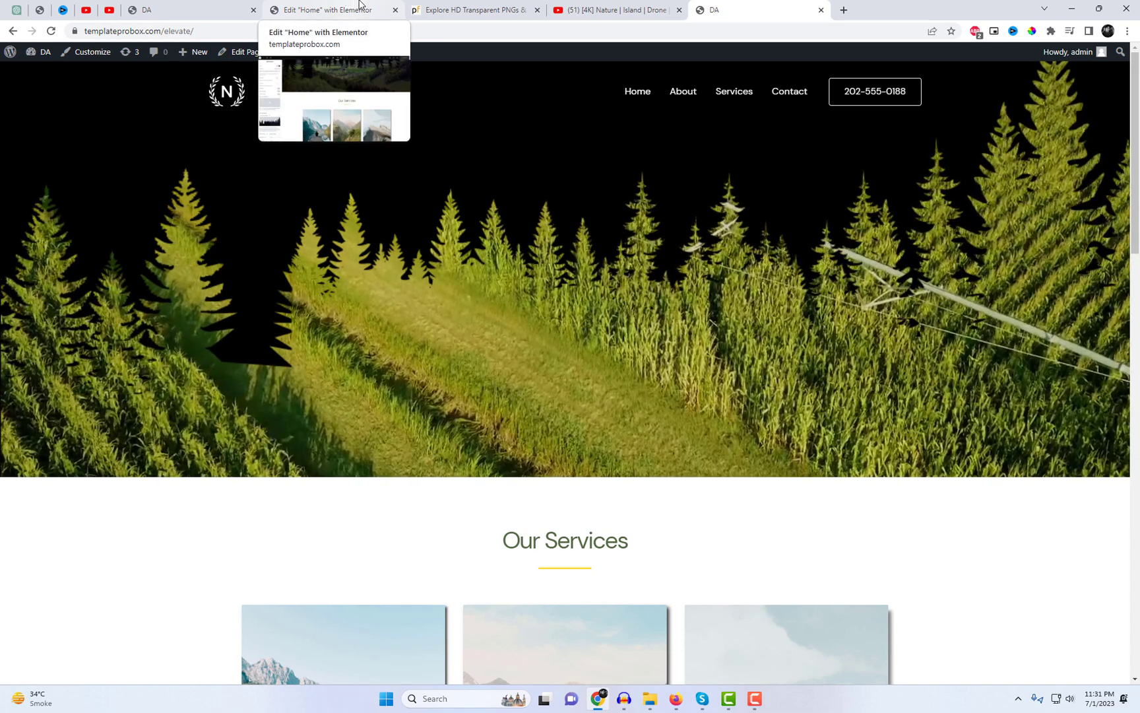
# Return to the Elementor editor and replace the video mask with the panda image pngfind.com-cartoon-window-png-3642448.png.
pyautogui.click(343, 9)
pyautogui.click(90, 535)
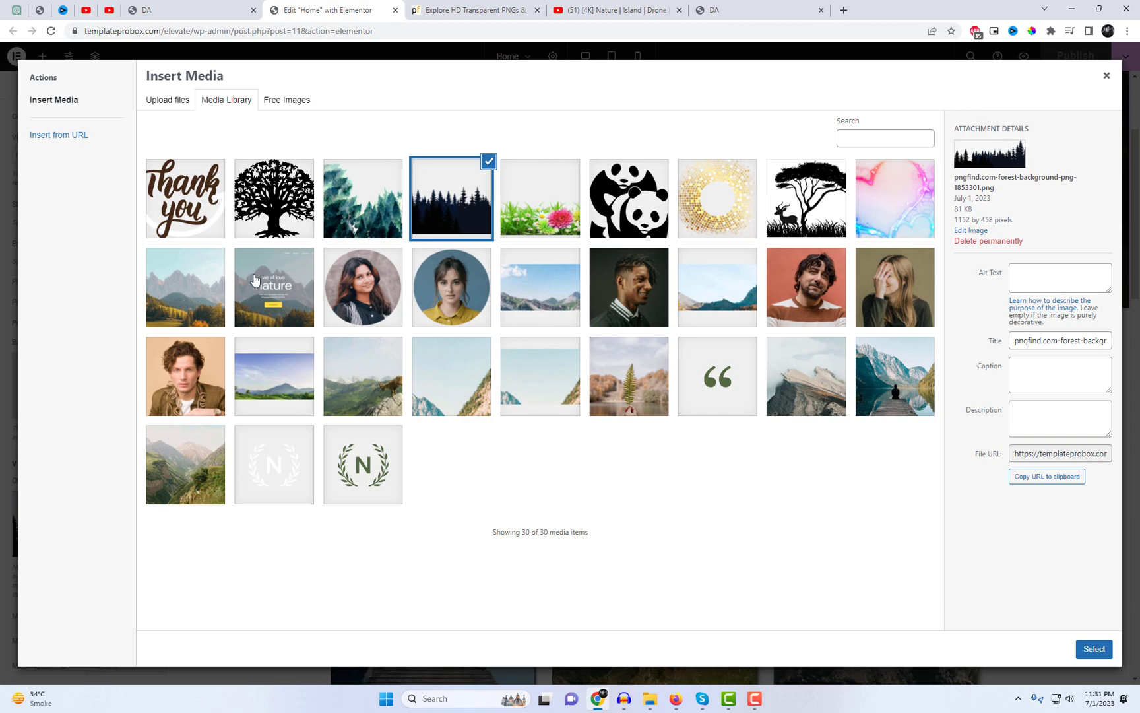
pyautogui.click(643, 210)
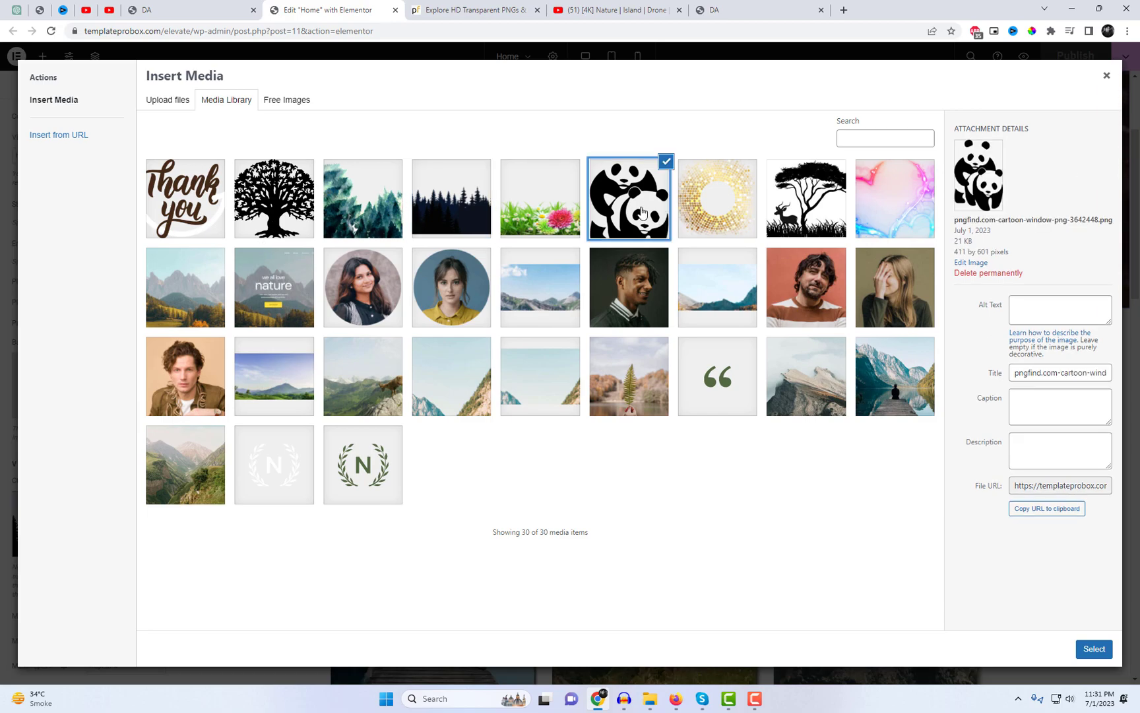
pyautogui.click(1093, 648)
pyautogui.scroll(3, 960, 415)
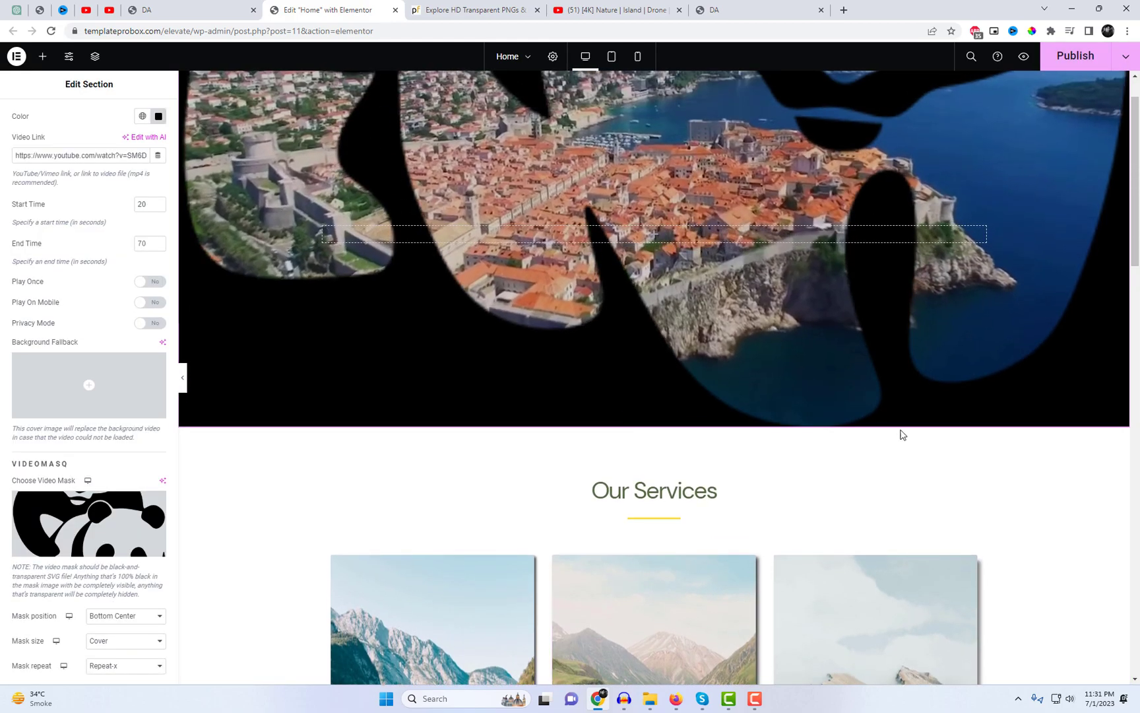
# Set the panda mask's size to Contain and adjust its repeat option so the shape is shown only once.
pyautogui.scroll(-1, 106, 594)
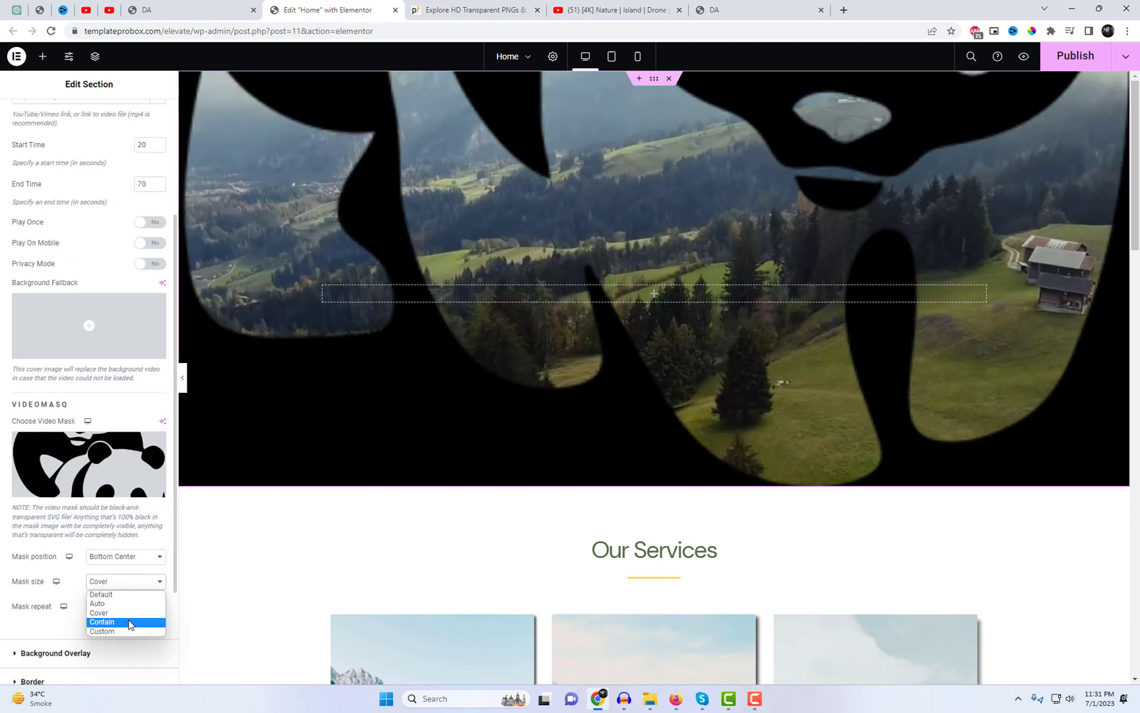
pyautogui.click(121, 621)
pyautogui.click(114, 606)
pyautogui.click(119, 622)
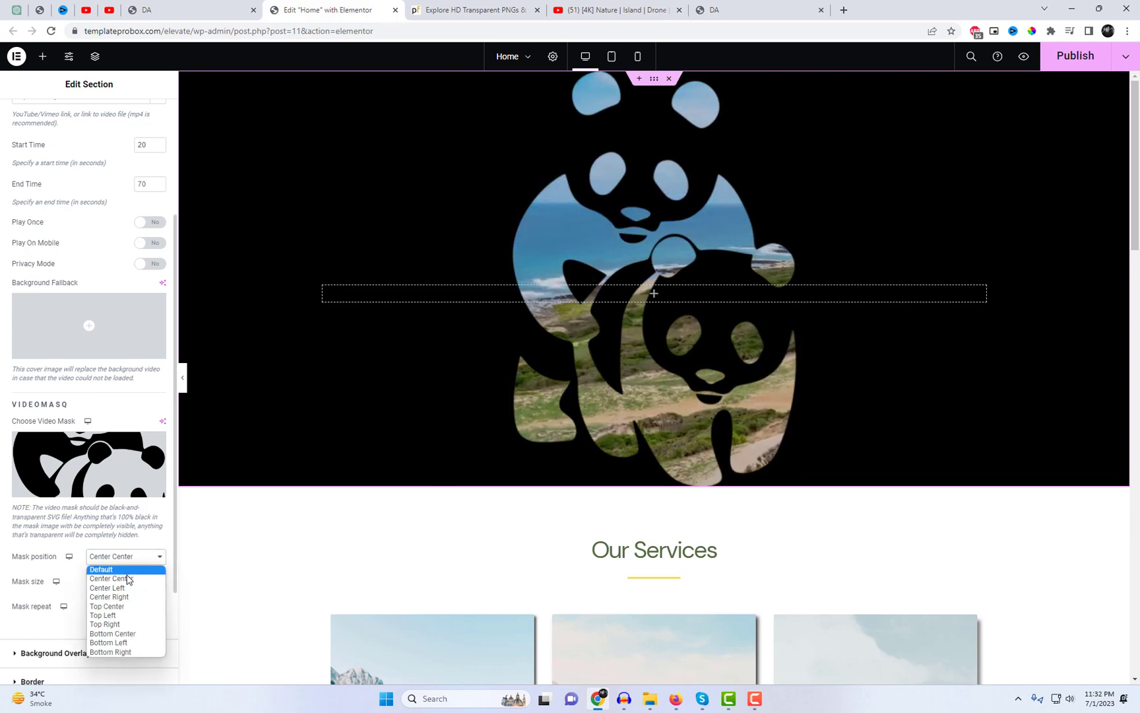
# Try the panda mask at Center Left and Center Right, and return its position to Center Center.
pyautogui.click(127, 587)
pyautogui.click(134, 561)
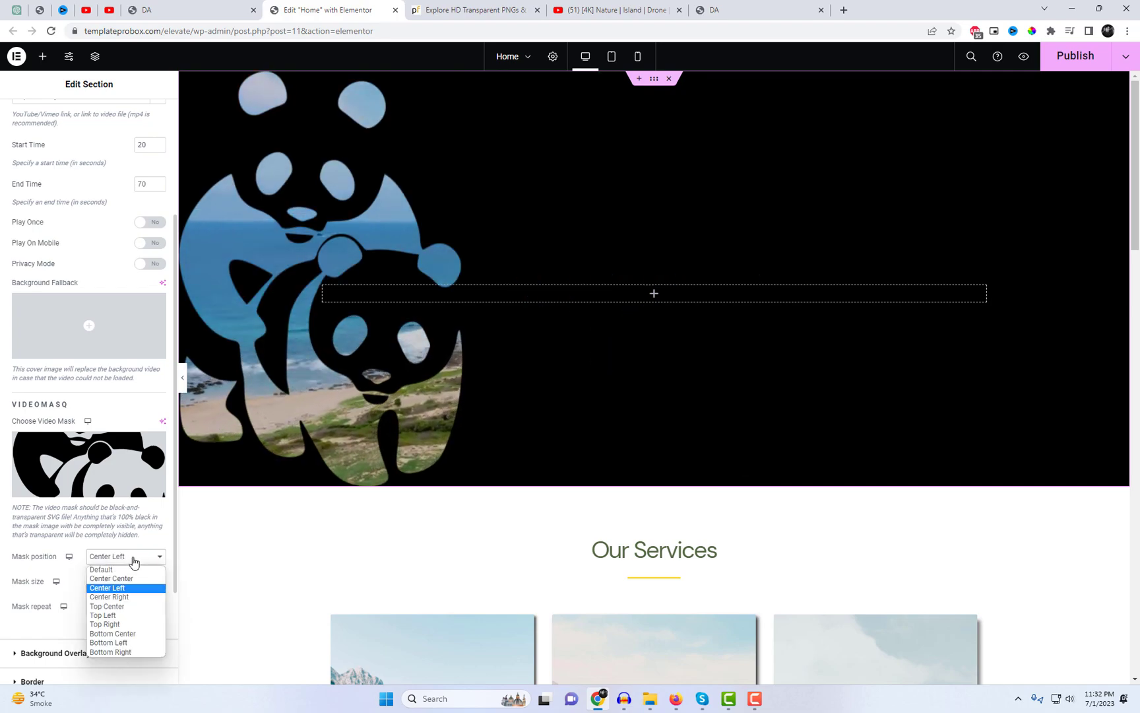
pyautogui.click(125, 597)
pyautogui.click(136, 559)
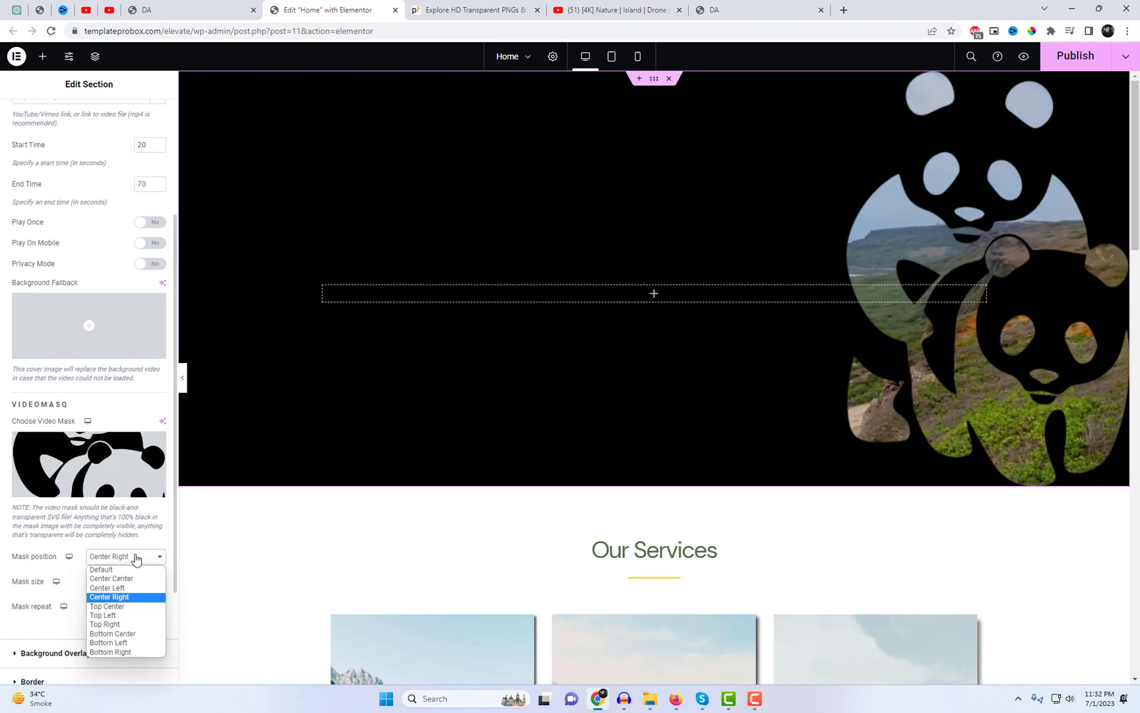
pyautogui.click(125, 578)
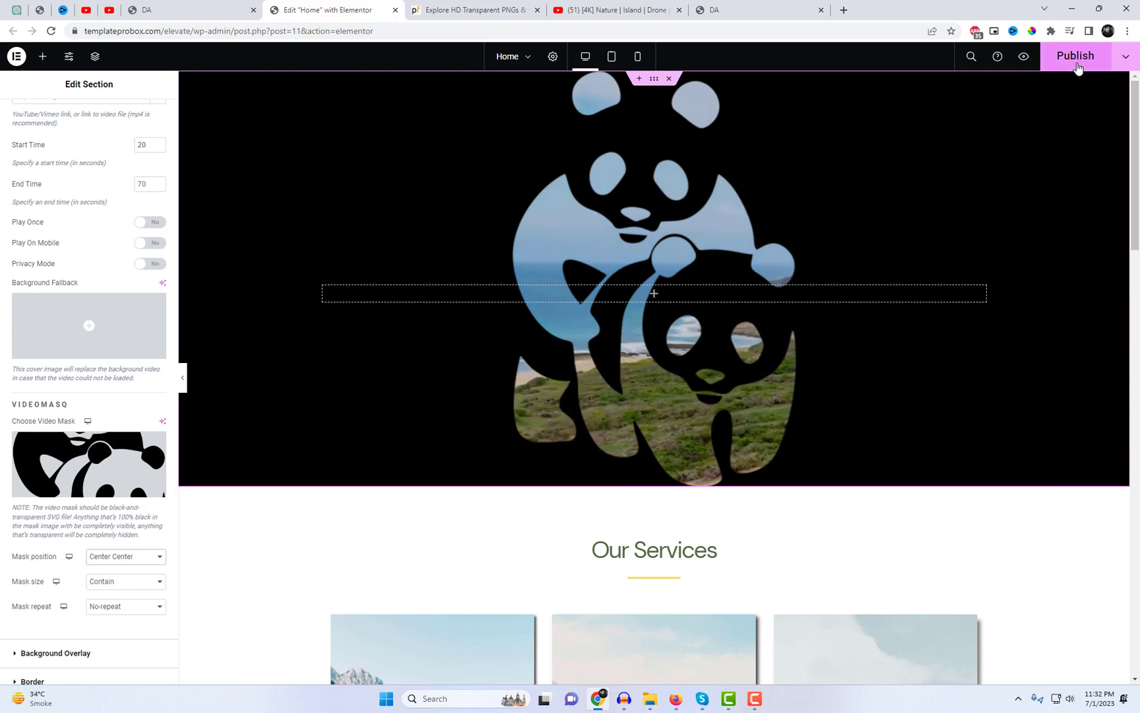
# Publish the Home page, place its preview tab next to the editor tab and reload it to check the single panda mask.
pyautogui.moveTo(731, 10); pyautogui.dragTo(496, 19)
pyautogui.click(488, 29)
pyautogui.press('Return')
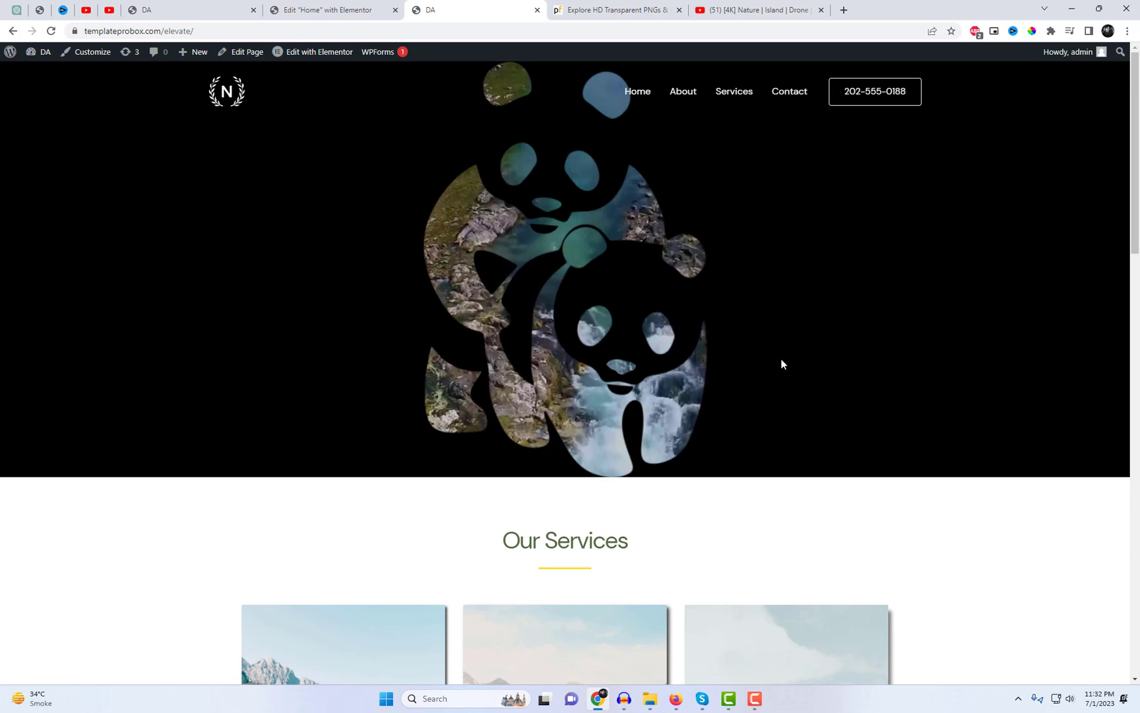
# Return to the Elementor editor and set the panda mask's repeat to Repeat-x, keeping its size at Contain.
pyautogui.click(330, 5)
pyautogui.click(104, 557)
pyautogui.click(115, 587)
pyautogui.click(117, 586)
pyautogui.click(121, 597)
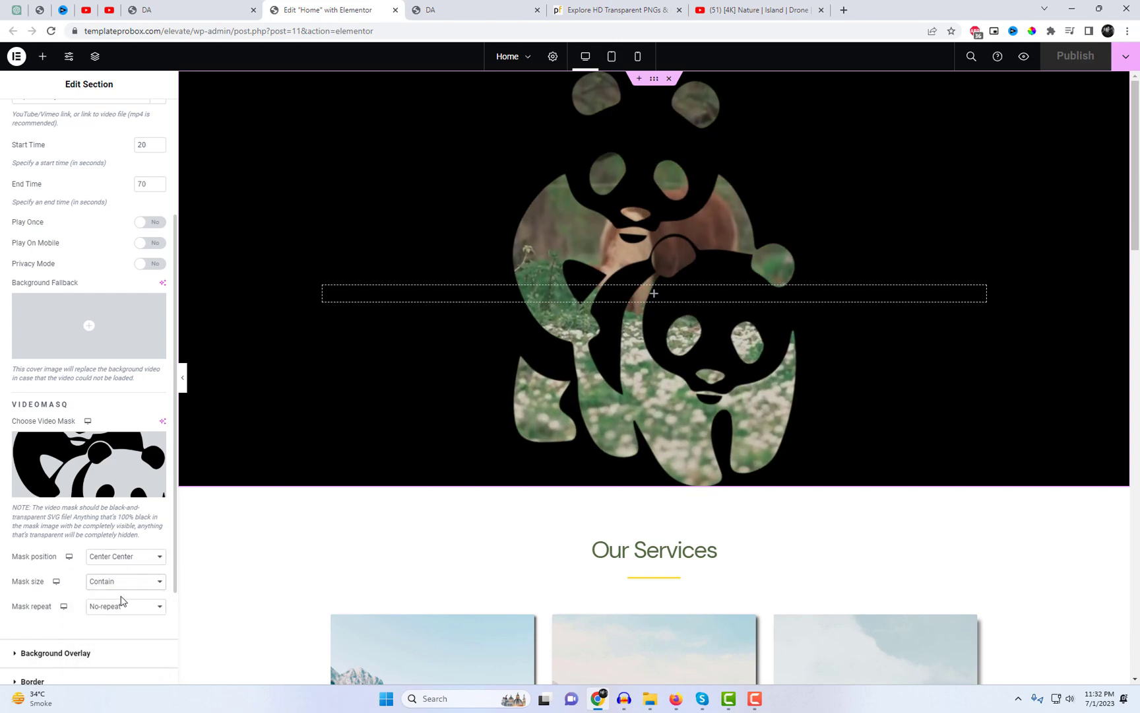
pyautogui.click(122, 606)
pyautogui.click(122, 644)
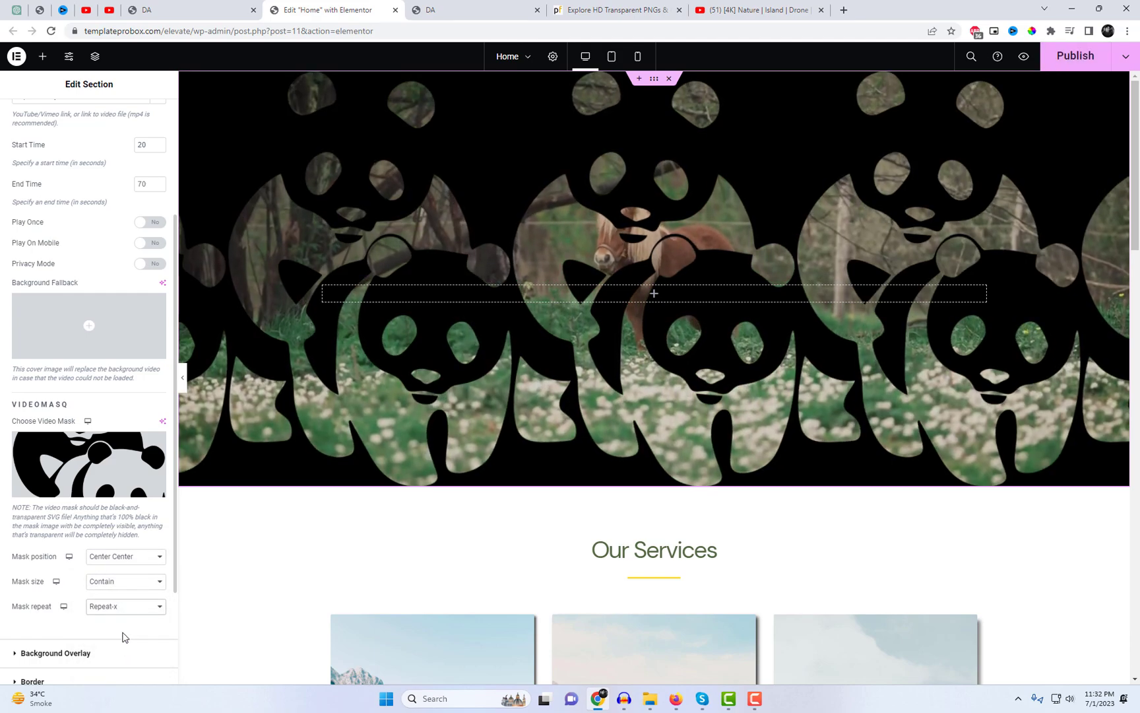
# Publish the Home page and reload its preview to check the horizontally repeated panda mask.
pyautogui.click(1075, 59)
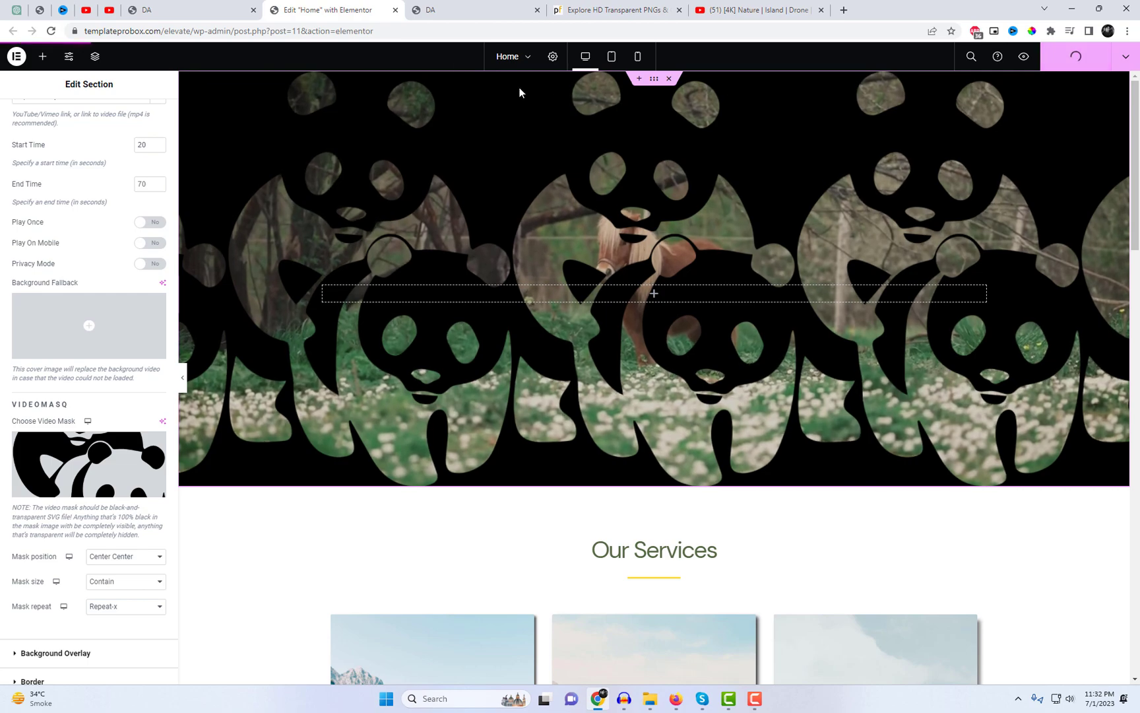
pyautogui.click(458, 10)
pyautogui.rightClick(508, 127)
pyautogui.click(555, 169)
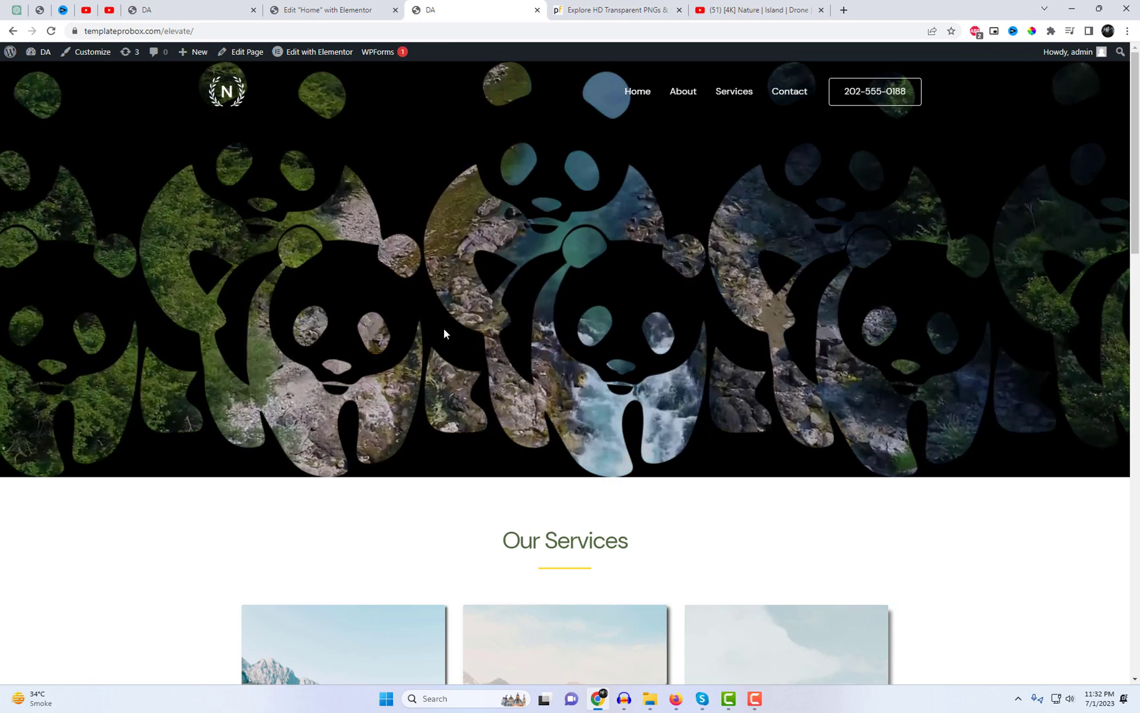
# Return to the Elementor editor and set the panda mask's size to Custom with a width of 20%.
pyautogui.click(334, 9)
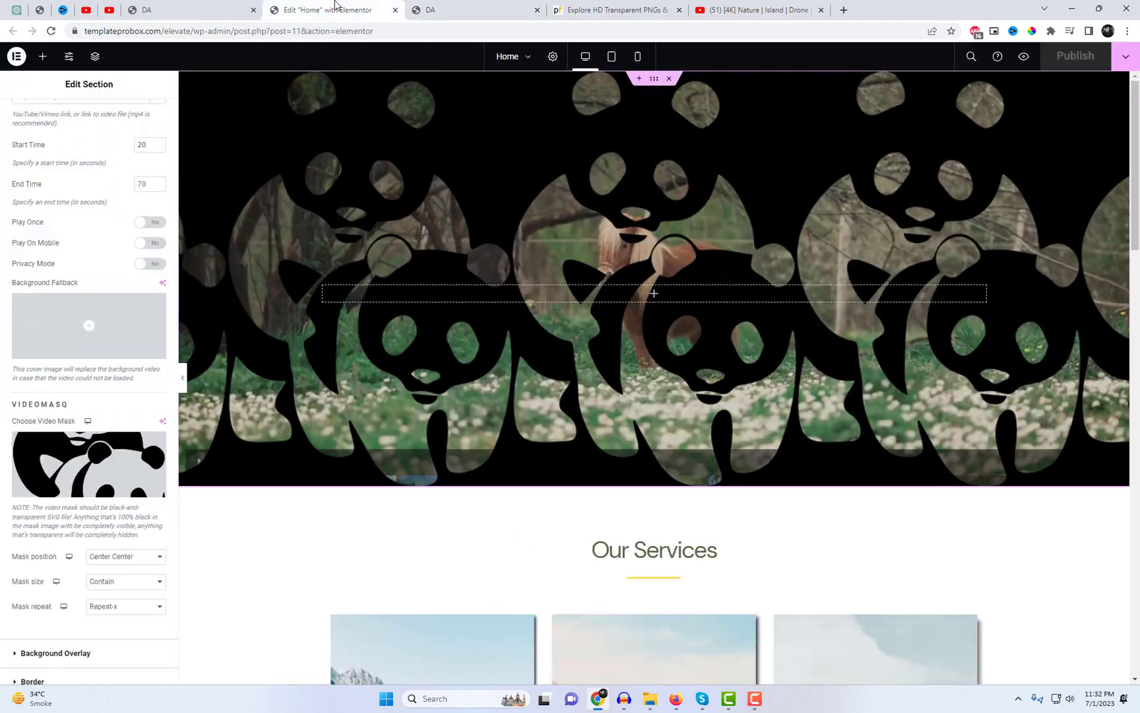
pyautogui.click(115, 522)
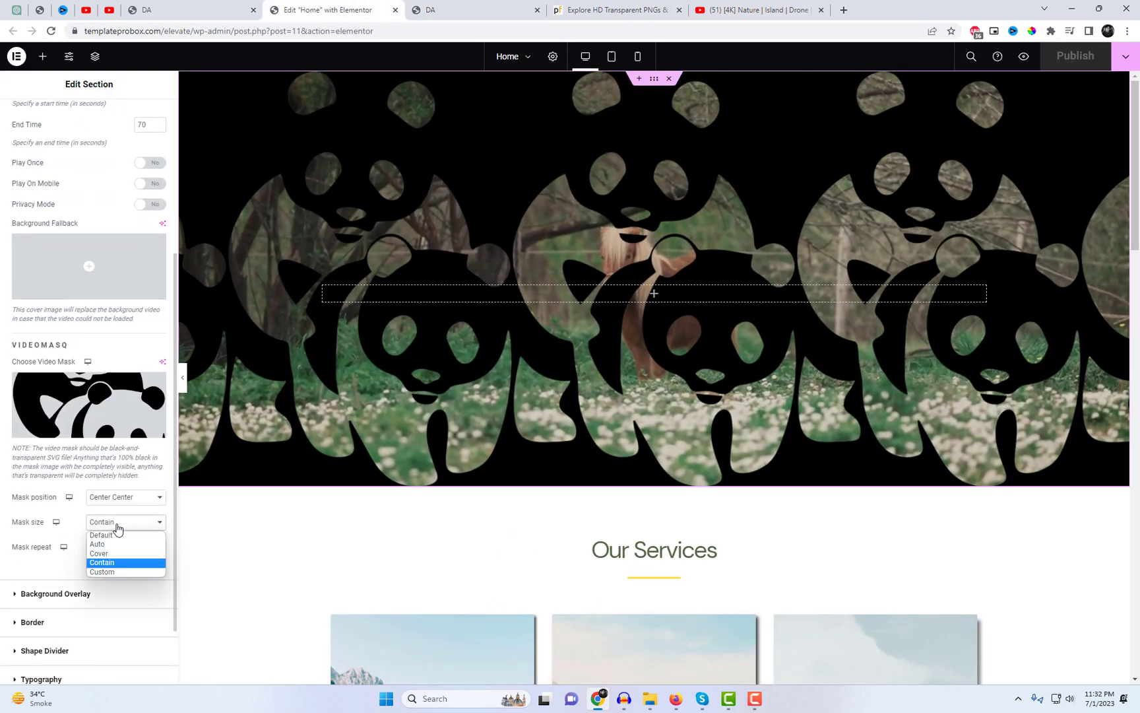
pyautogui.click(113, 571)
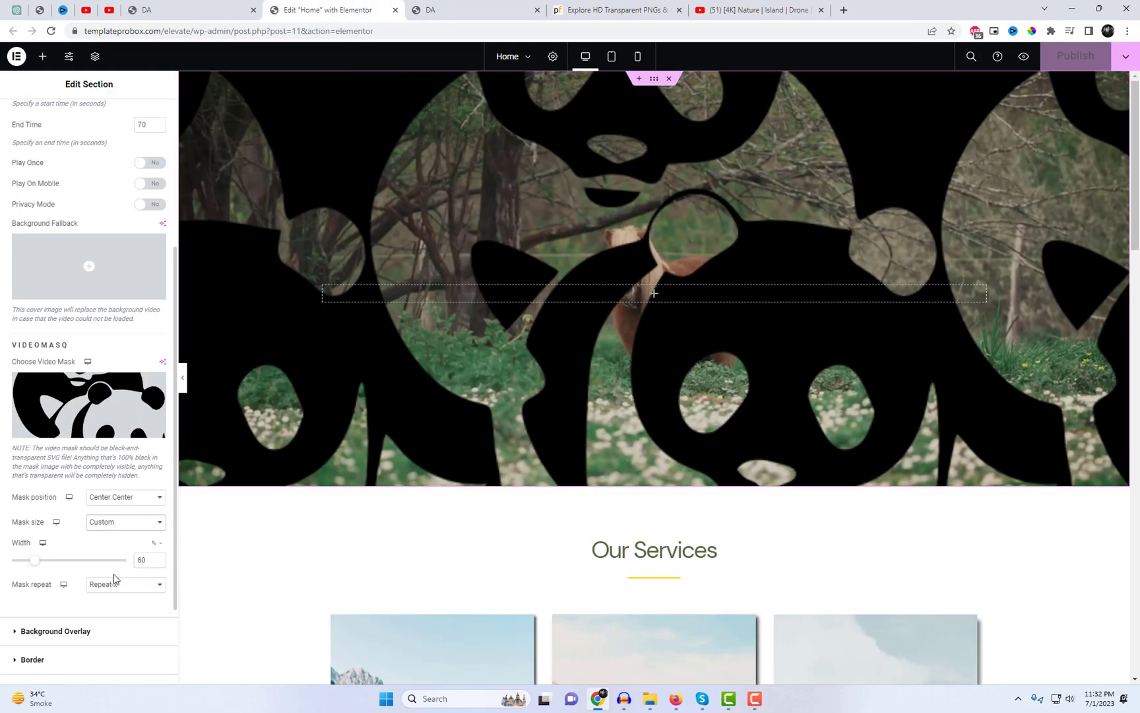
pyautogui.moveTo(35, 566); pyautogui.dragTo(21, 573)
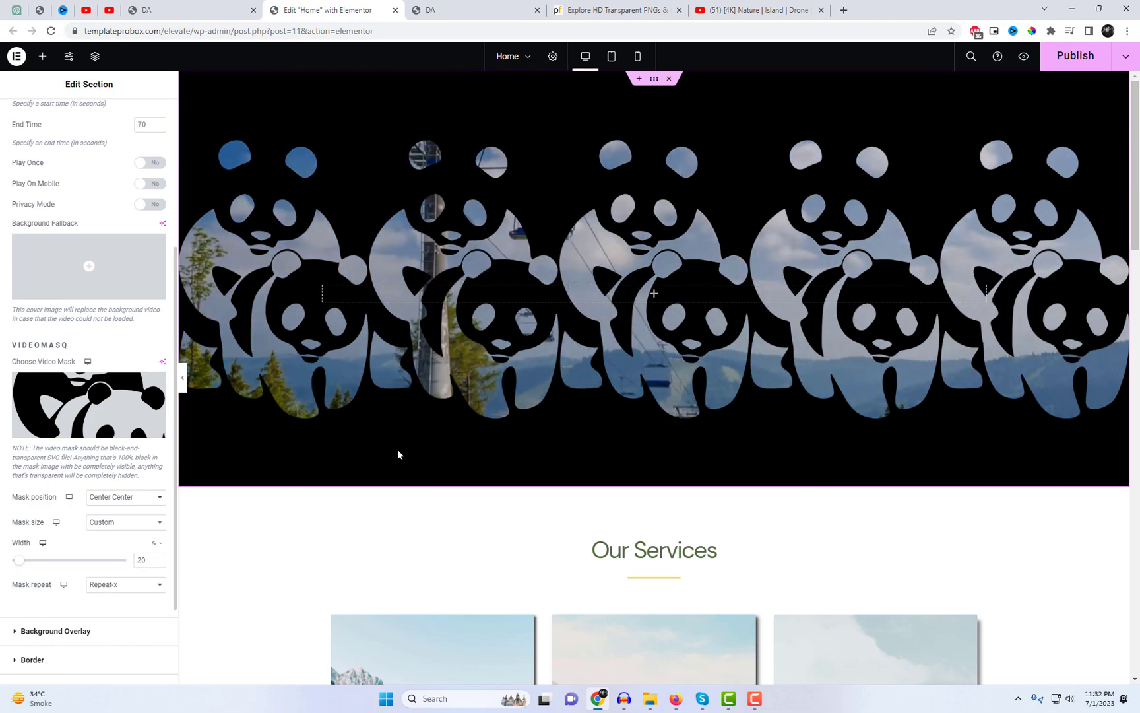
# Publish the Home page and reload its preview to check the smaller repeated pandas.
pyautogui.click(480, 7)
pyautogui.rightClick(552, 130)
pyautogui.click(589, 169)
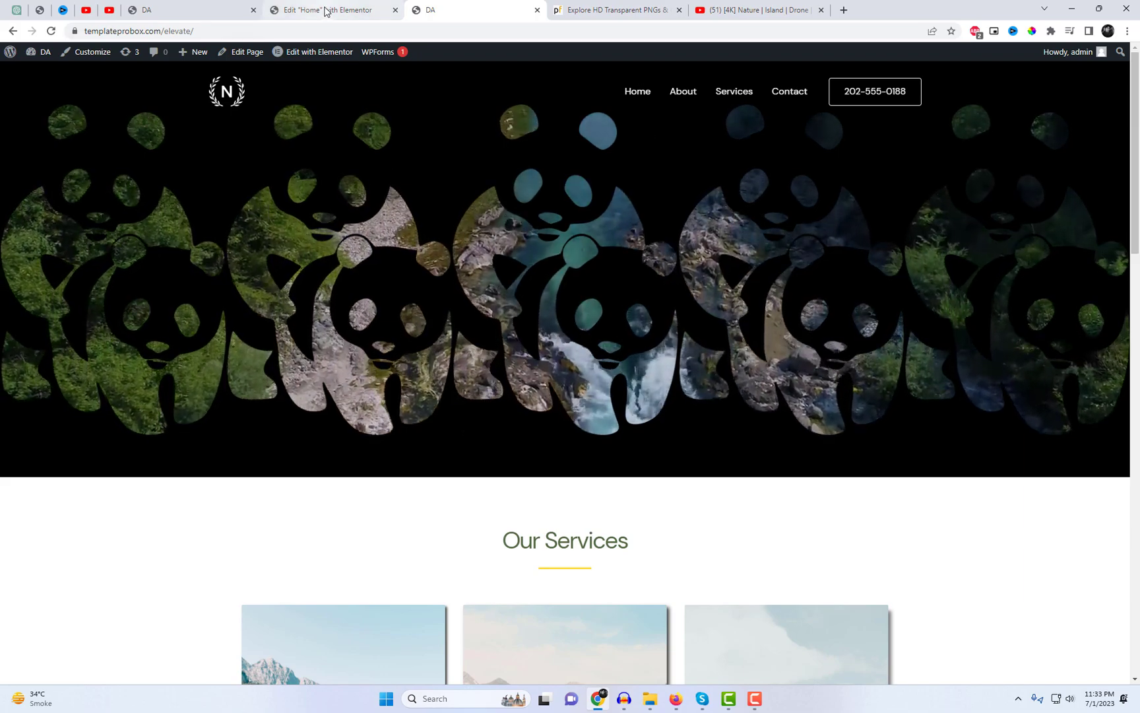
# Return to the Elementor editor and try the forest image pngfind.com-forest-png-1027046.png as the video mask.
pyautogui.moveTo(326, 11)
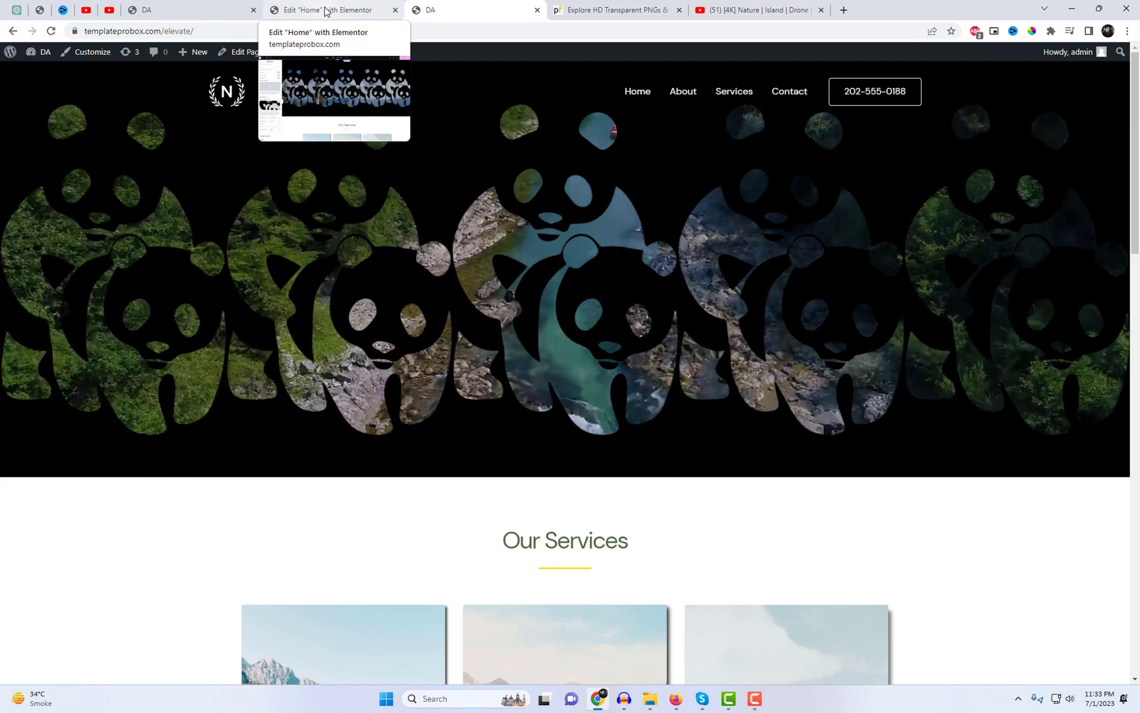
pyautogui.click(325, 11)
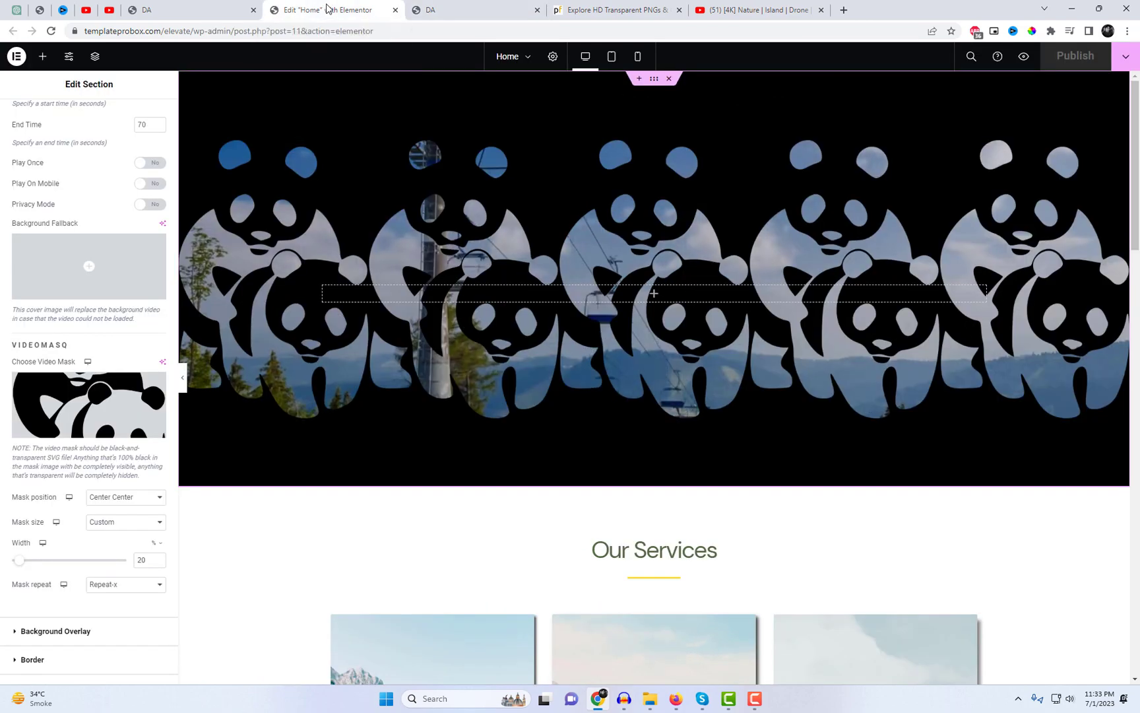
pyautogui.click(112, 407)
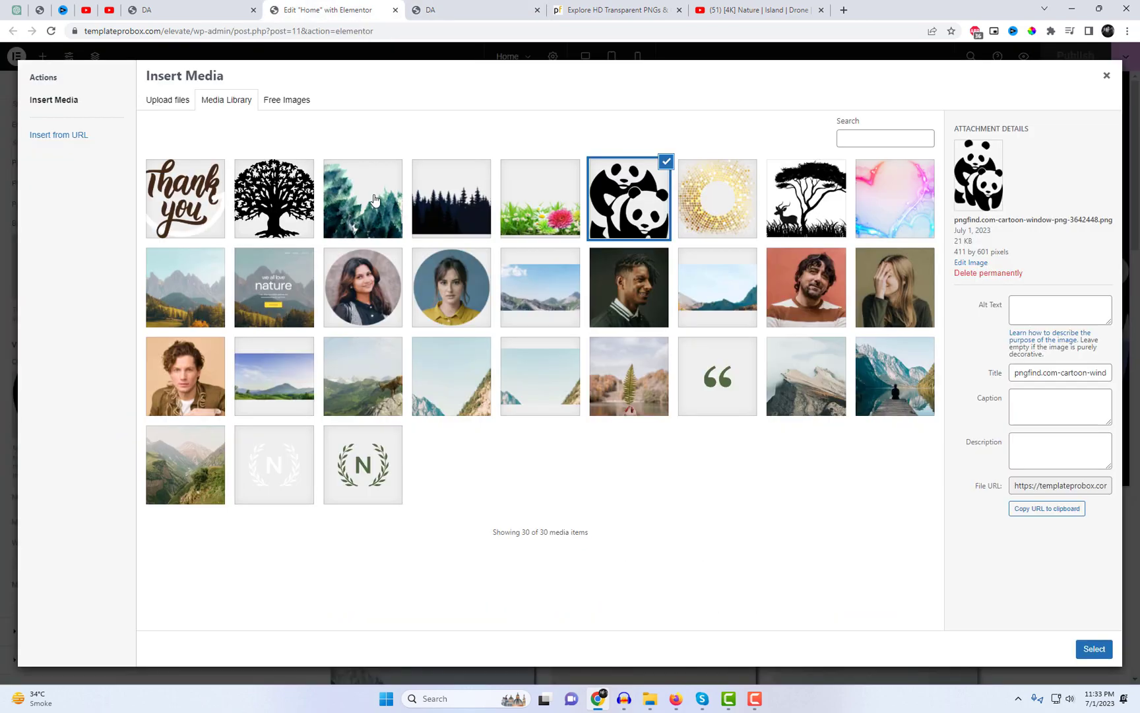
pyautogui.click(1093, 648)
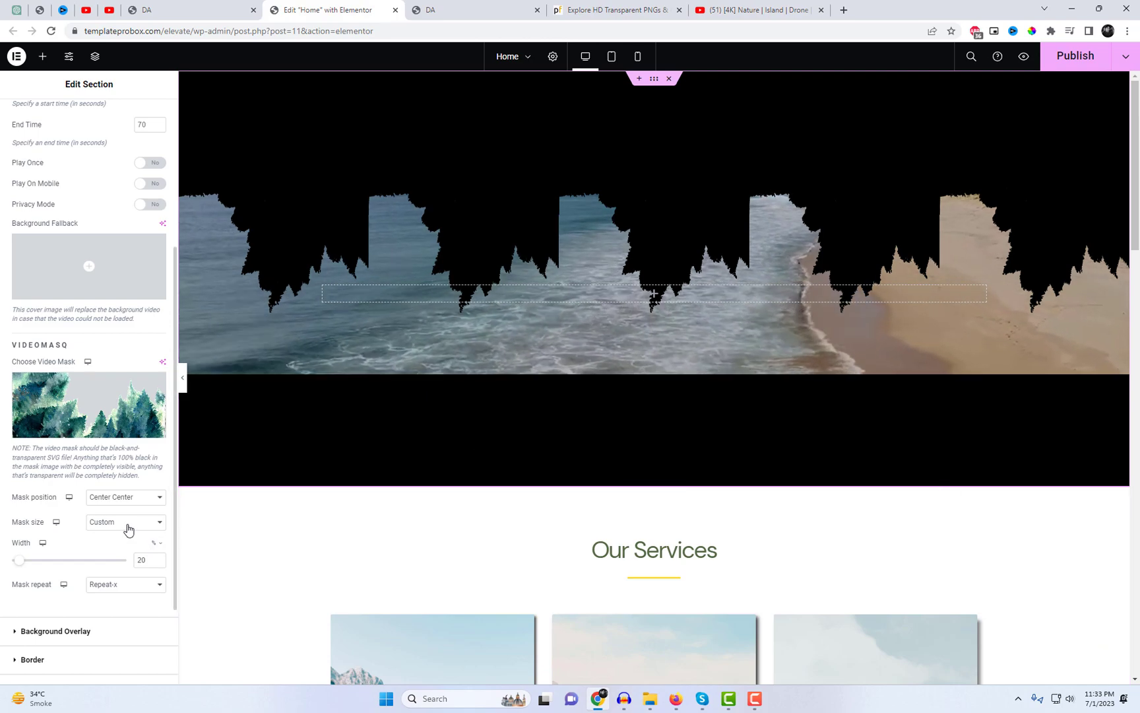
# Set the video mask's position to Bottom Center and its size to Cover.
pyautogui.click(133, 501)
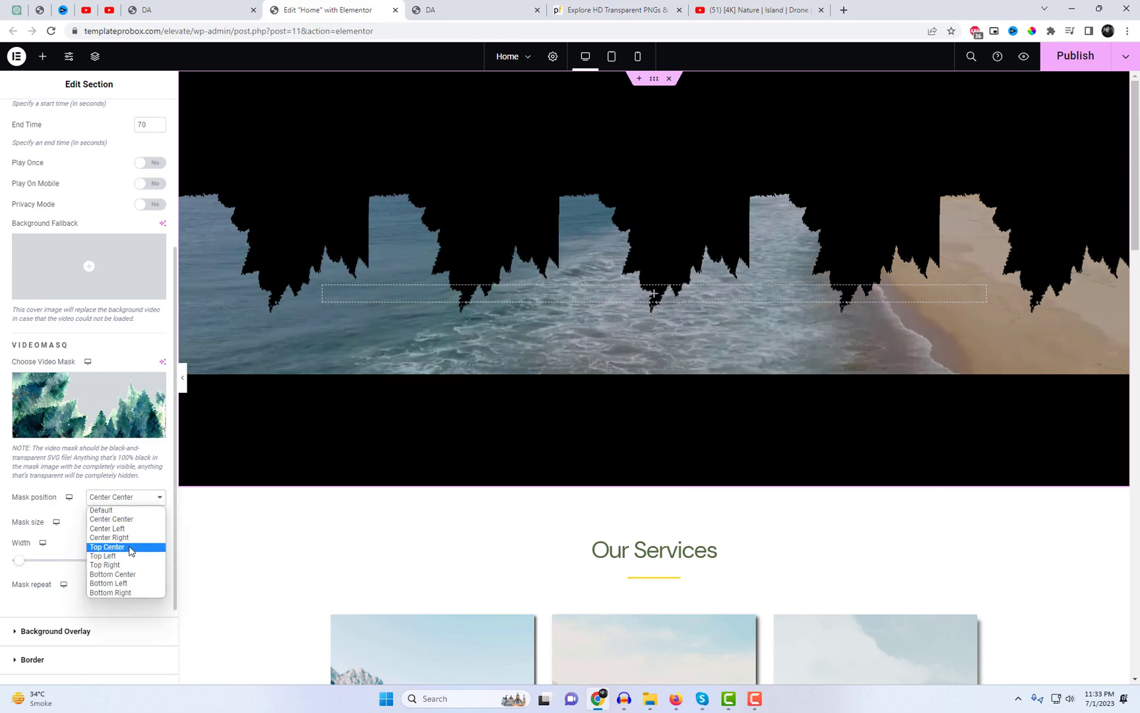
pyautogui.click(112, 574)
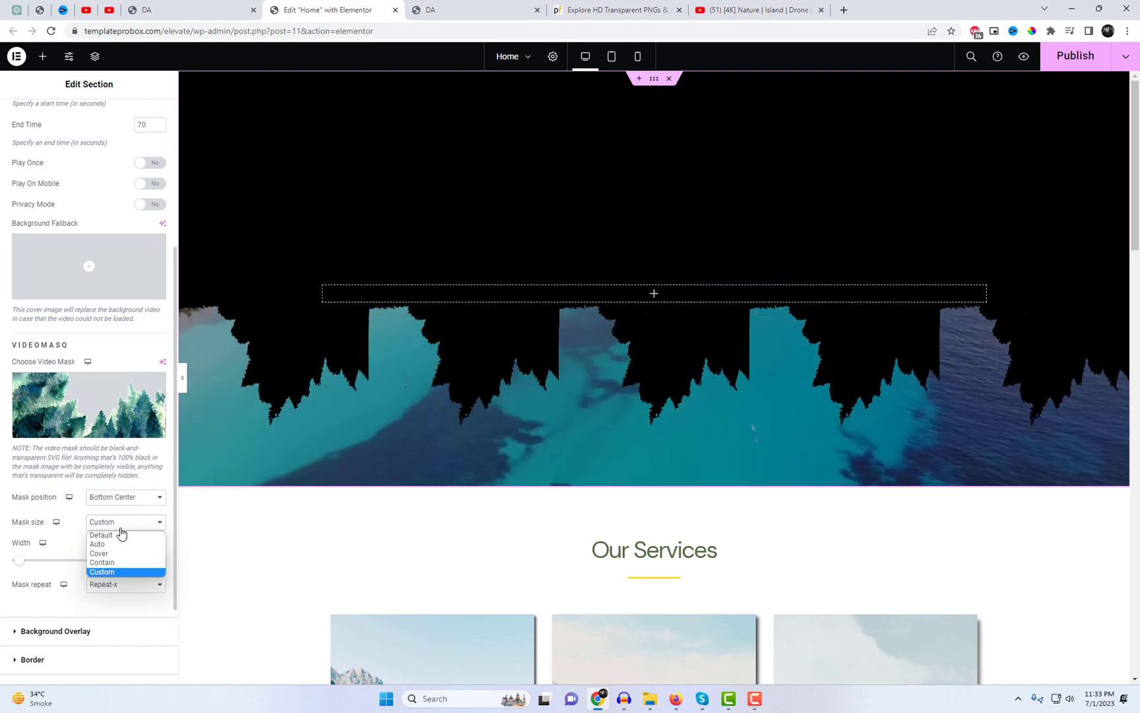
pyautogui.click(115, 557)
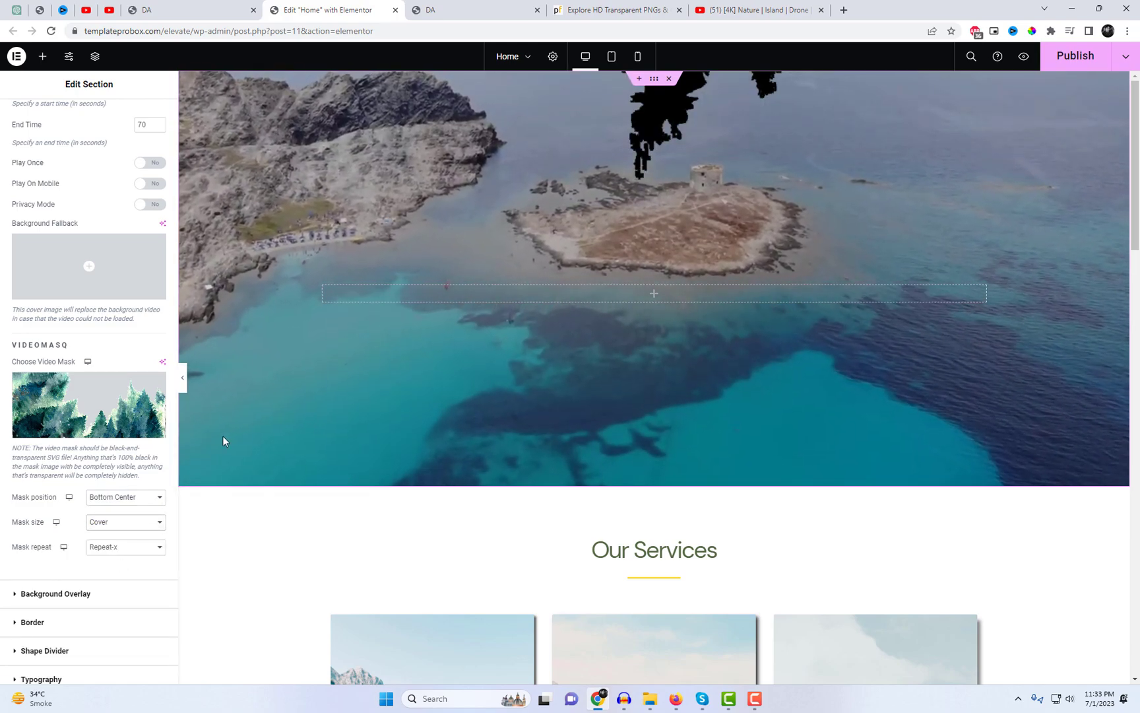
# Replace the forest video mask with the image of flowers and grass from the media library.
pyautogui.click(116, 421)
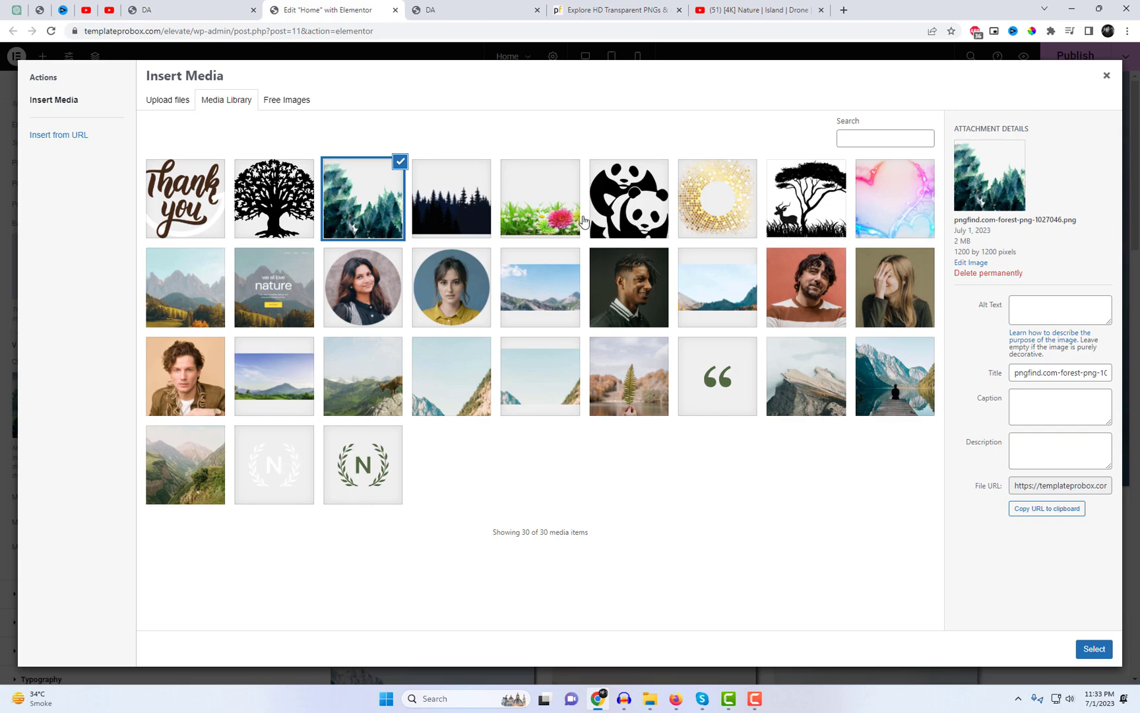
pyautogui.click(558, 226)
pyautogui.click(1098, 650)
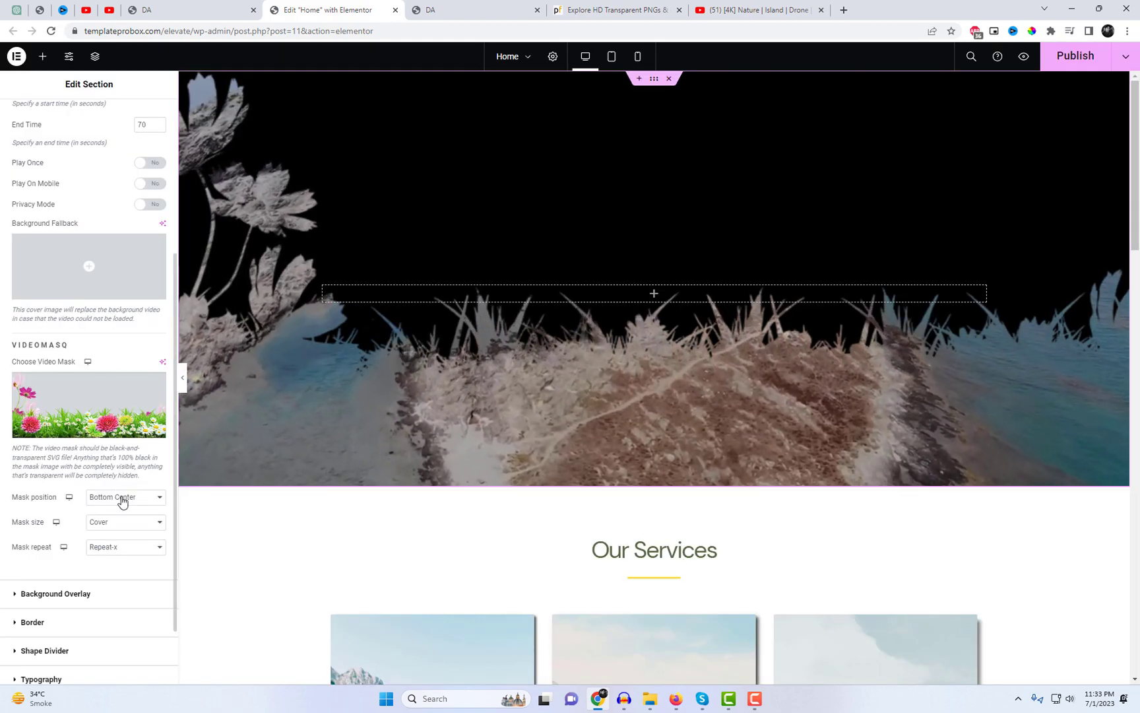
# Publish the Home page and reload its preview to check the flower-masked video background.
pyautogui.click(1074, 56)
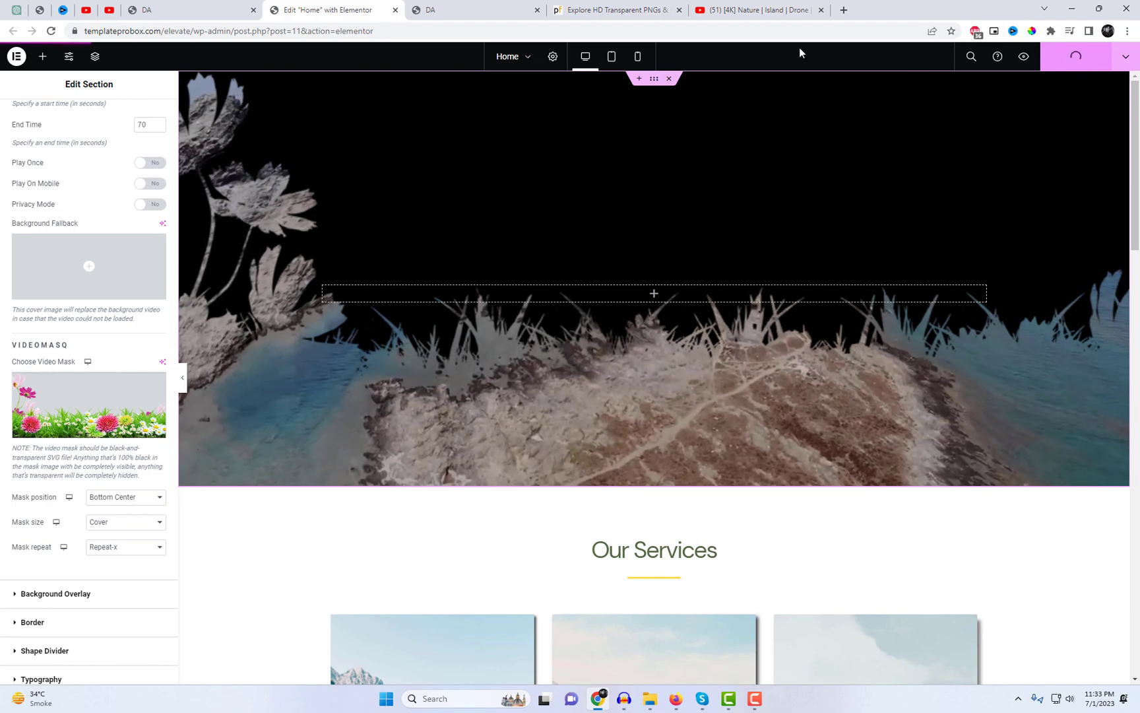
pyautogui.click(470, 9)
pyautogui.rightClick(643, 153)
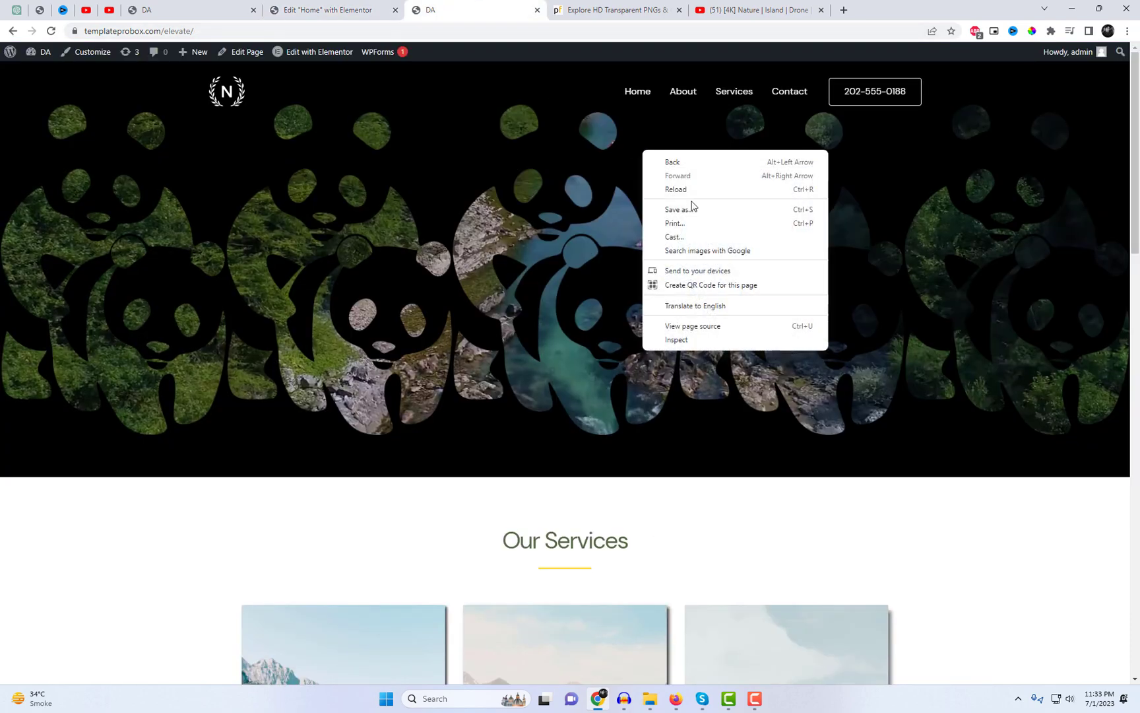
pyautogui.click(692, 188)
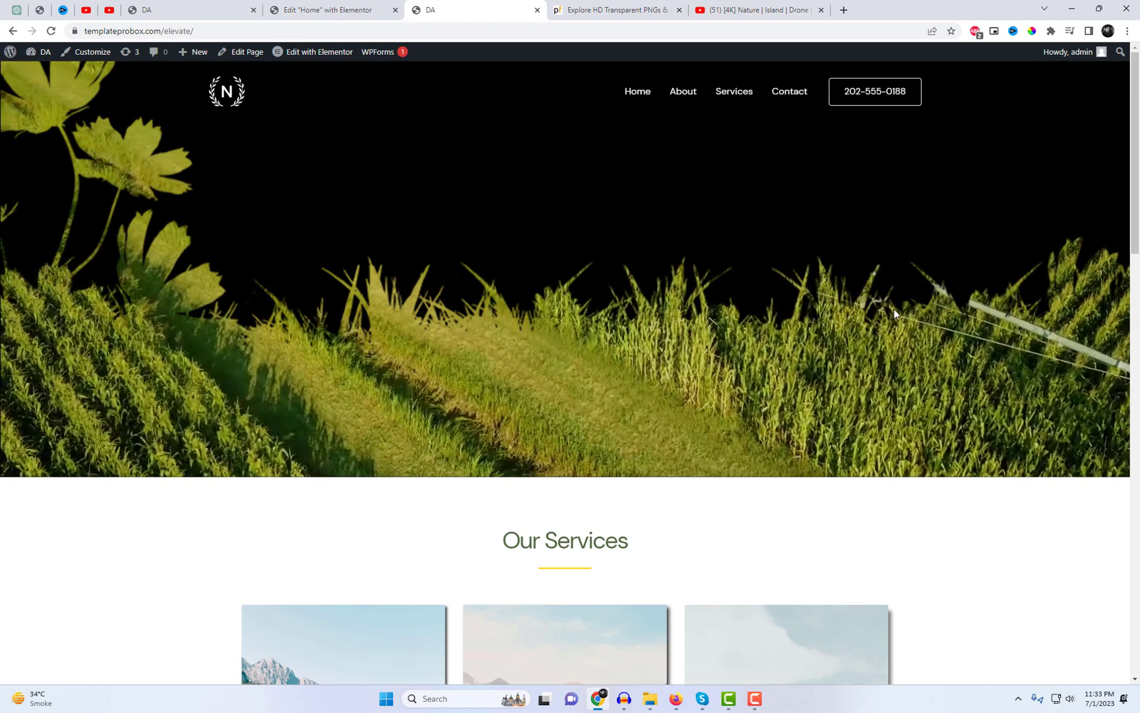
# Return to the Elementor editor and replace the video mask with the white N laurel logo from the media library.
pyautogui.click(332, 7)
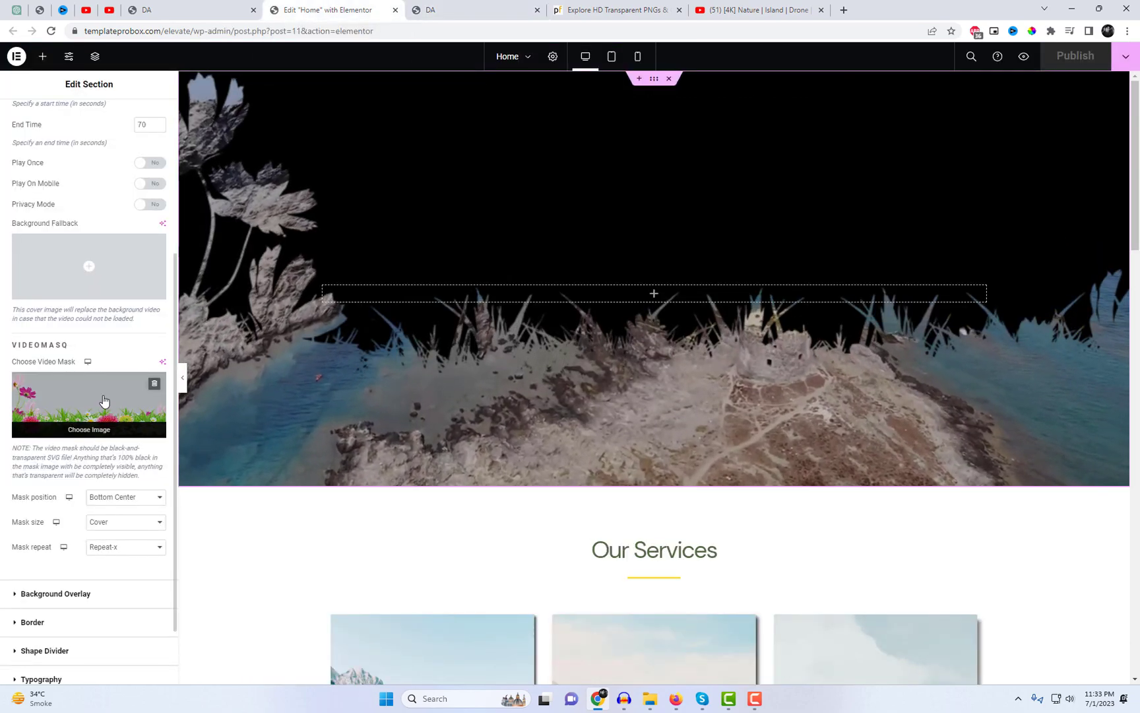
pyautogui.click(104, 401)
pyautogui.click(198, 209)
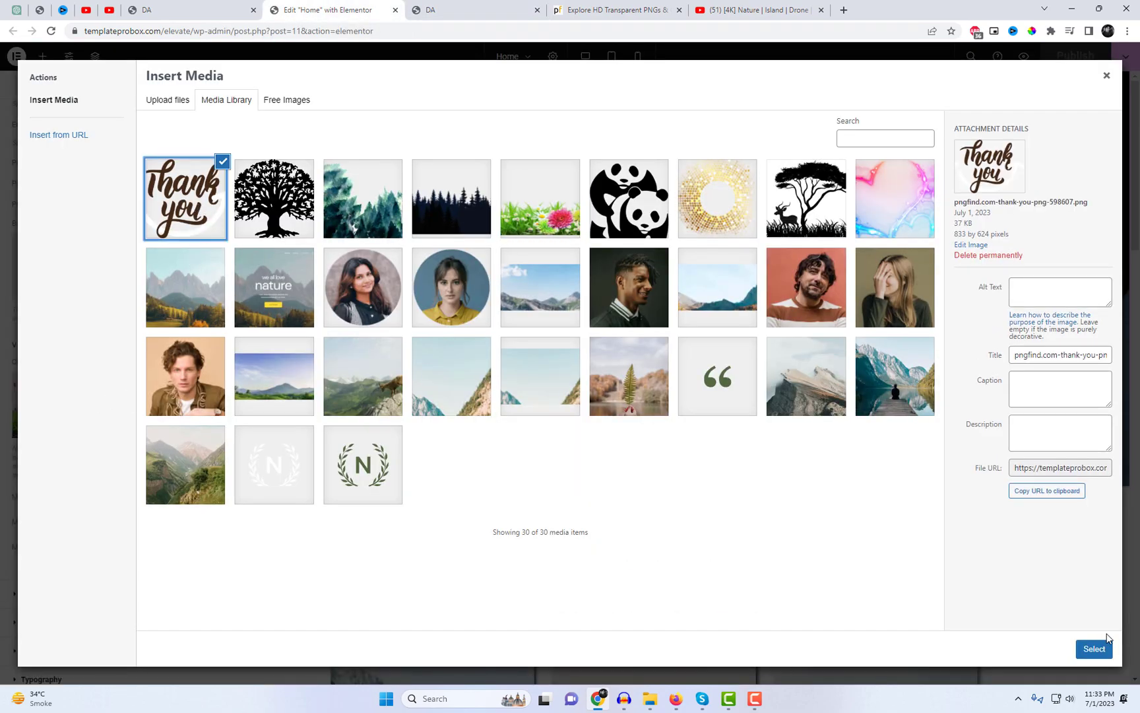
pyautogui.click(357, 476)
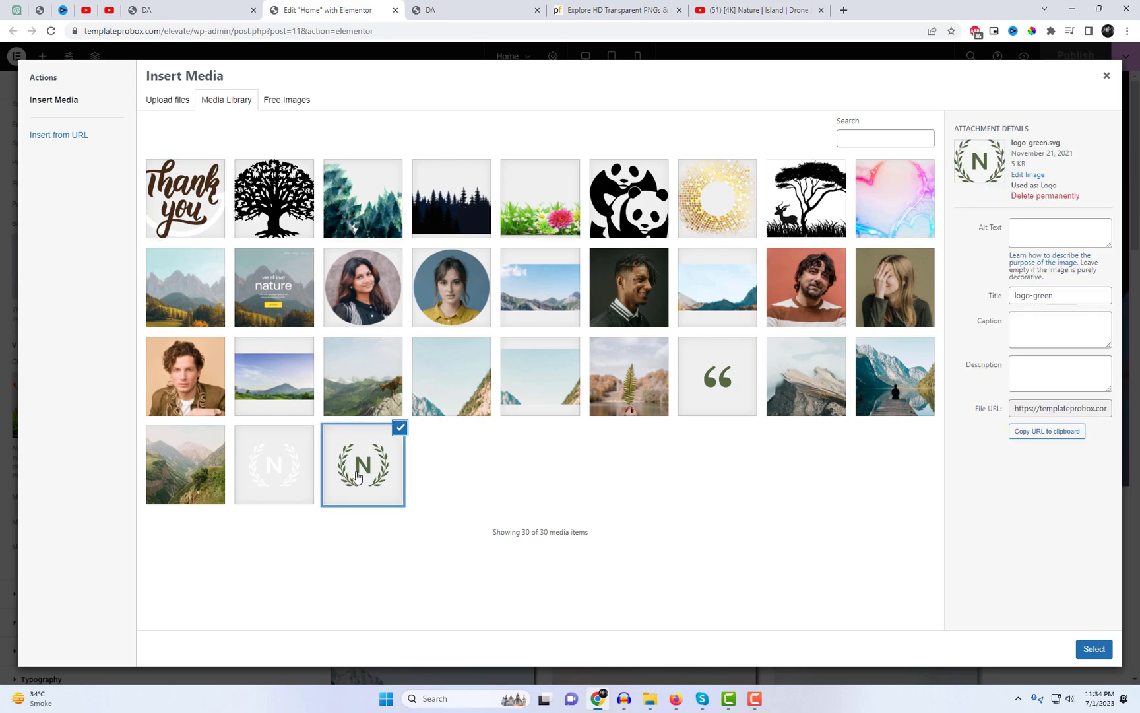
pyautogui.click(270, 480)
pyautogui.click(1093, 649)
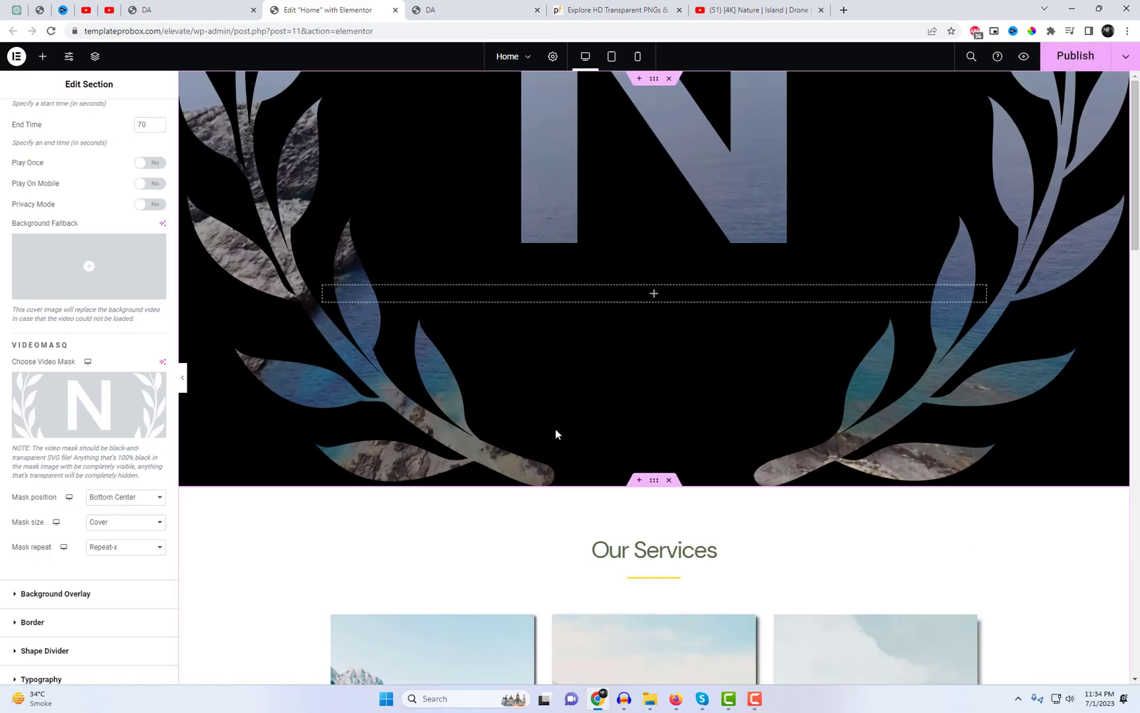
# Try the Auto and Default sizes on the logo mask.
pyautogui.click(130, 527)
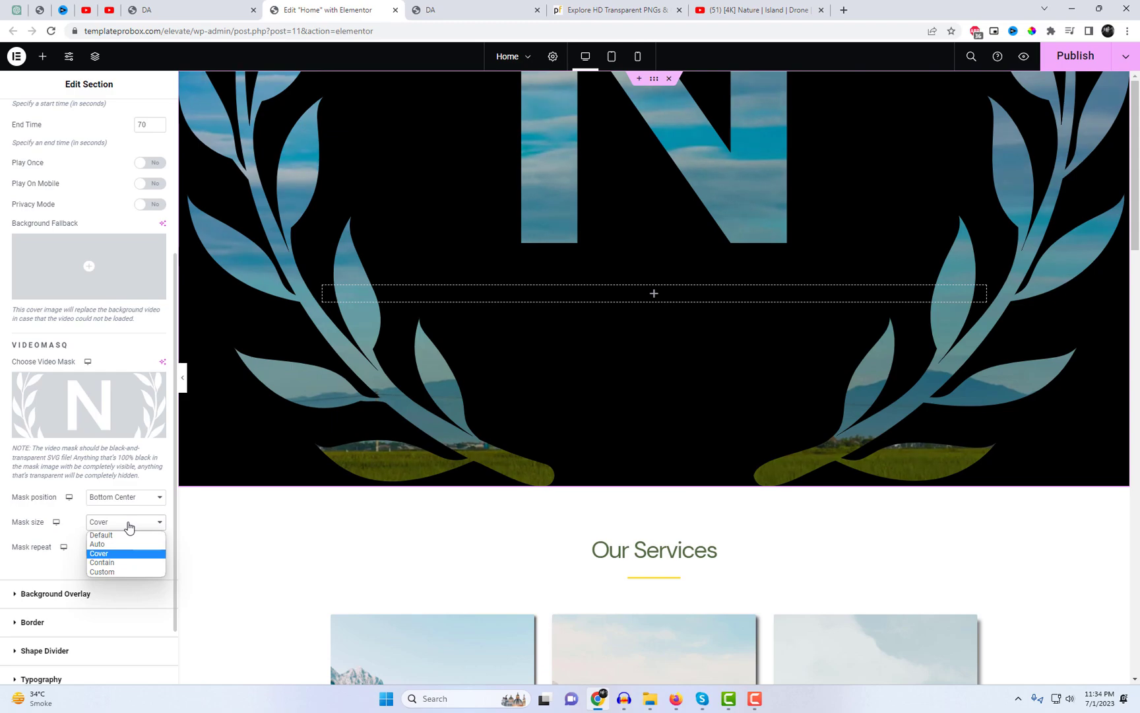
pyautogui.click(130, 544)
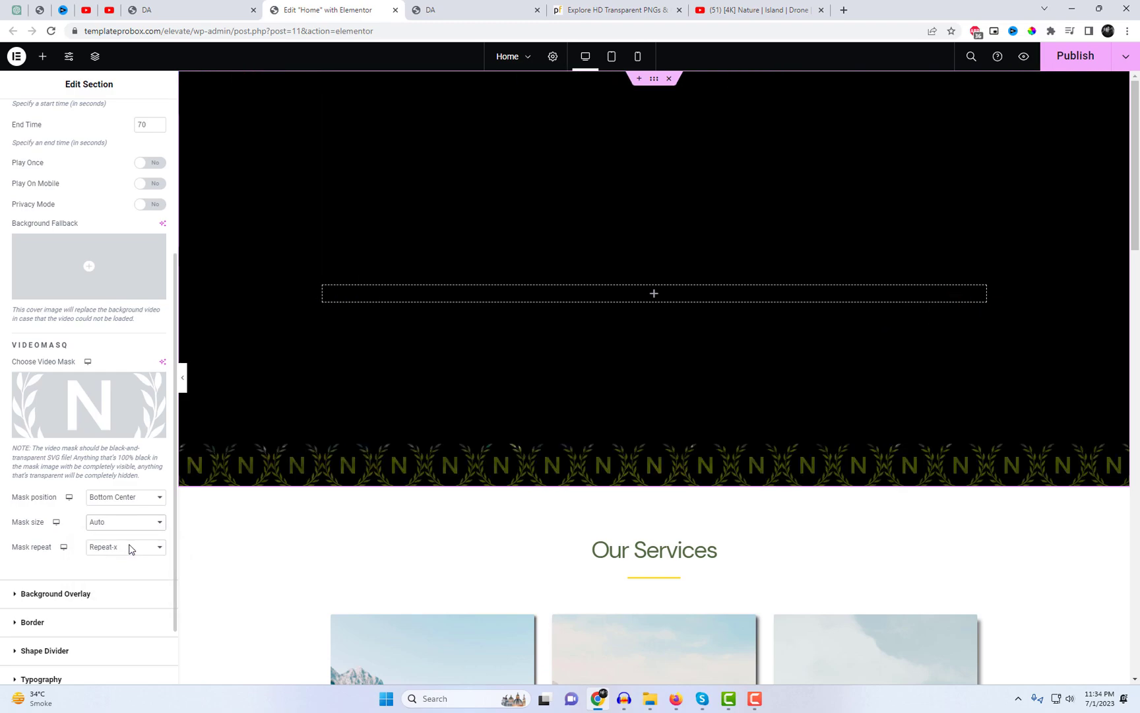
pyautogui.click(129, 528)
pyautogui.click(127, 535)
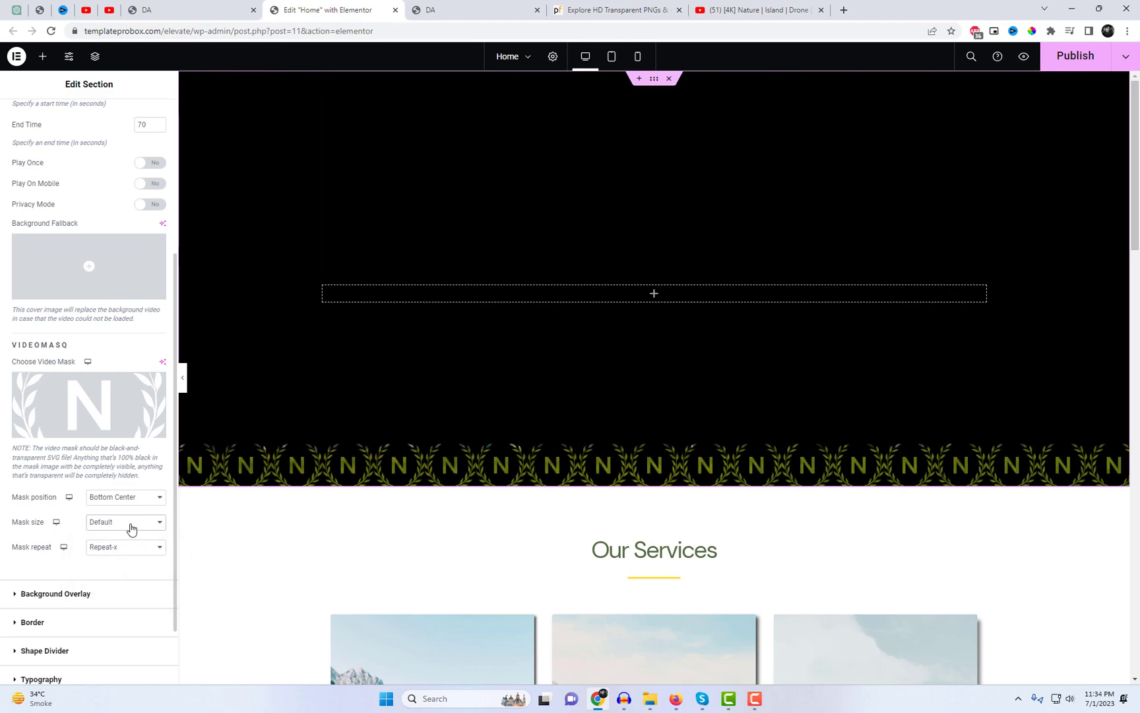
# Set the logo mask's size to Contain and its repeat to No-repeat.
pyautogui.click(131, 527)
pyautogui.click(125, 562)
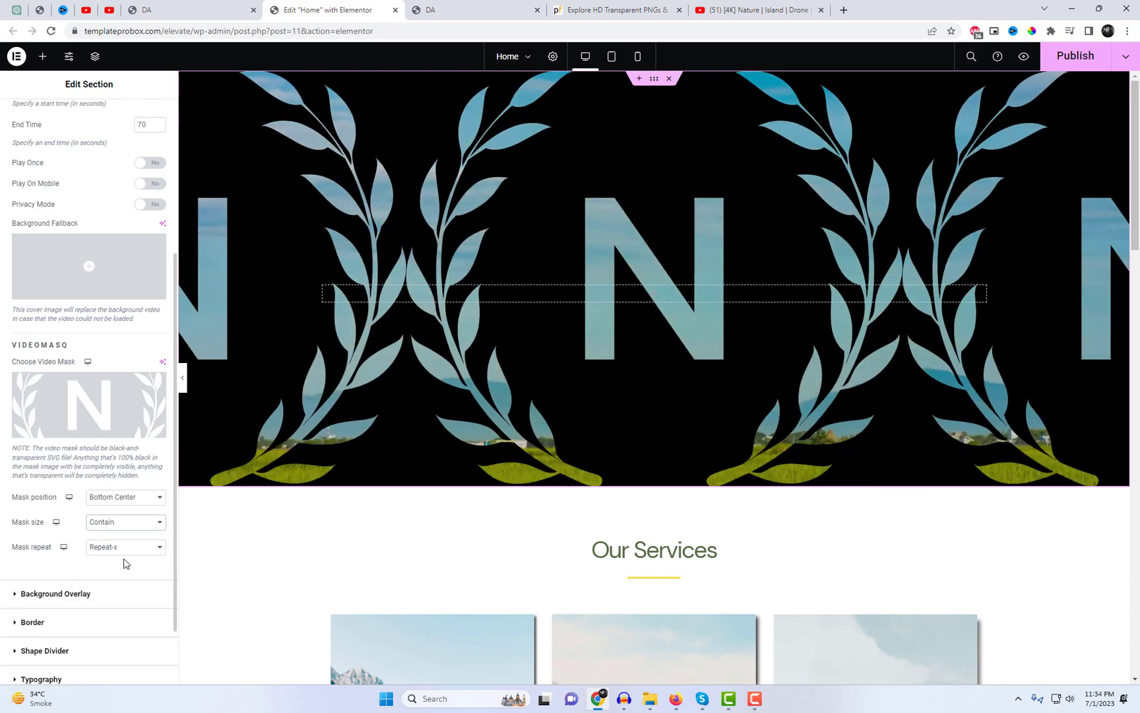
pyautogui.click(131, 551)
pyautogui.click(129, 563)
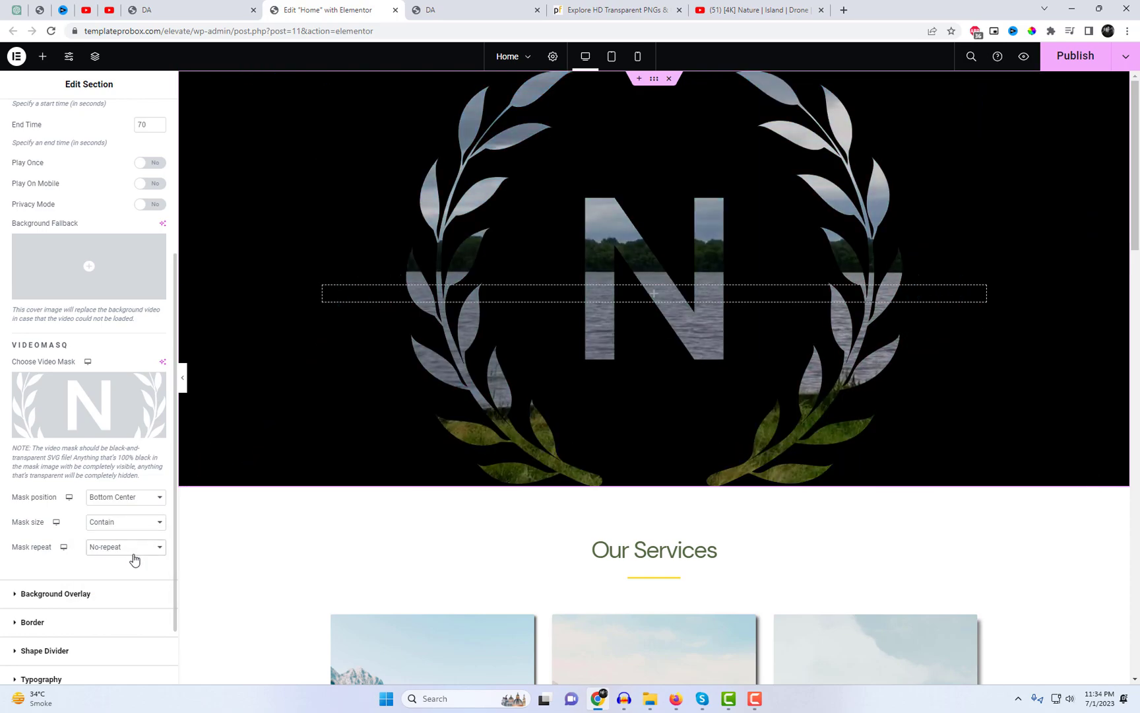
# Set the logo mask's size to Custom with a 60% width and its position to Center Center.
pyautogui.click(135, 526)
pyautogui.click(119, 571)
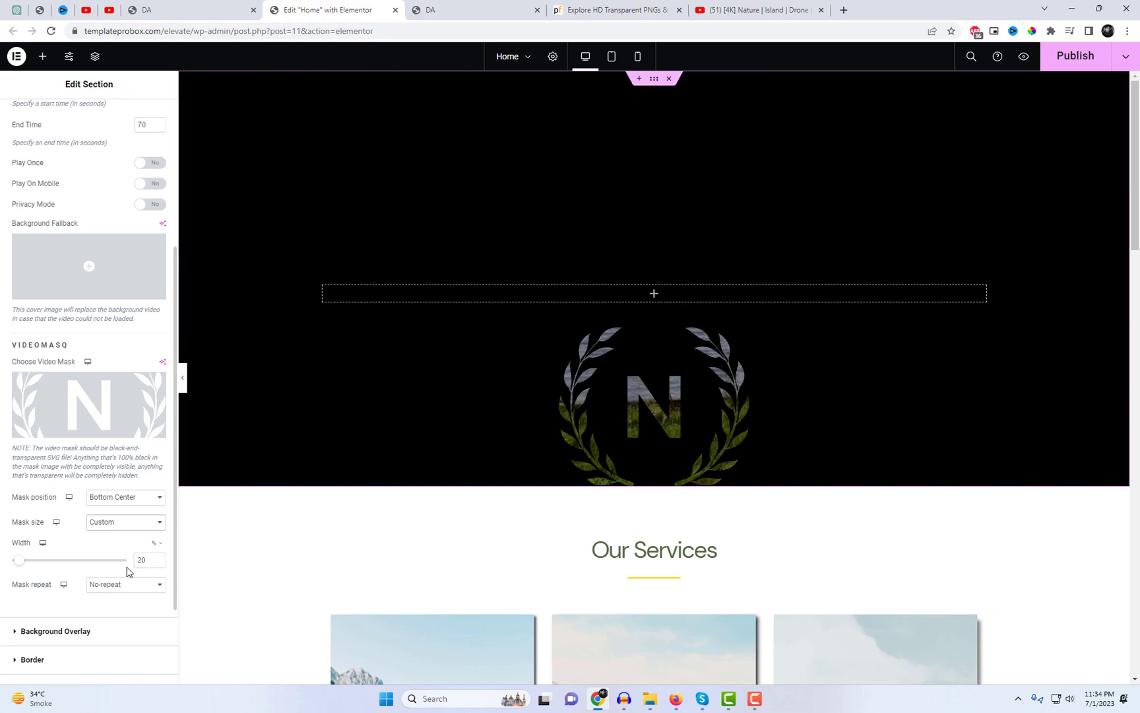
pyautogui.scroll(-1, 151, 518)
pyautogui.write('60')
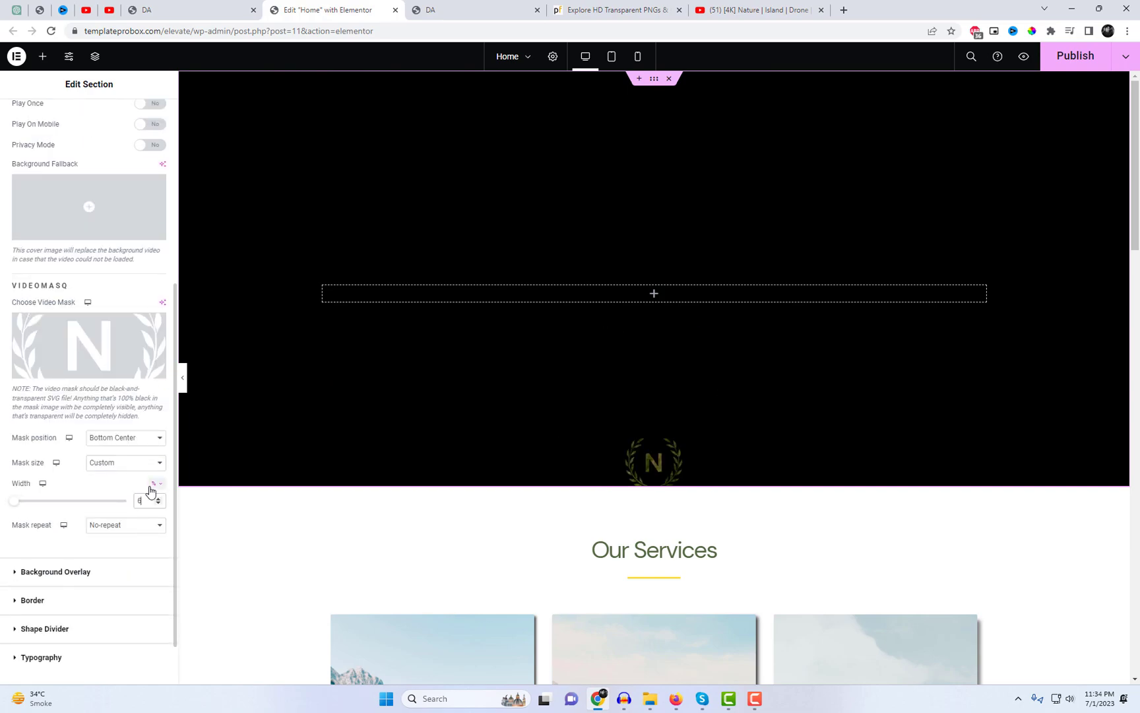
pyautogui.click(131, 440)
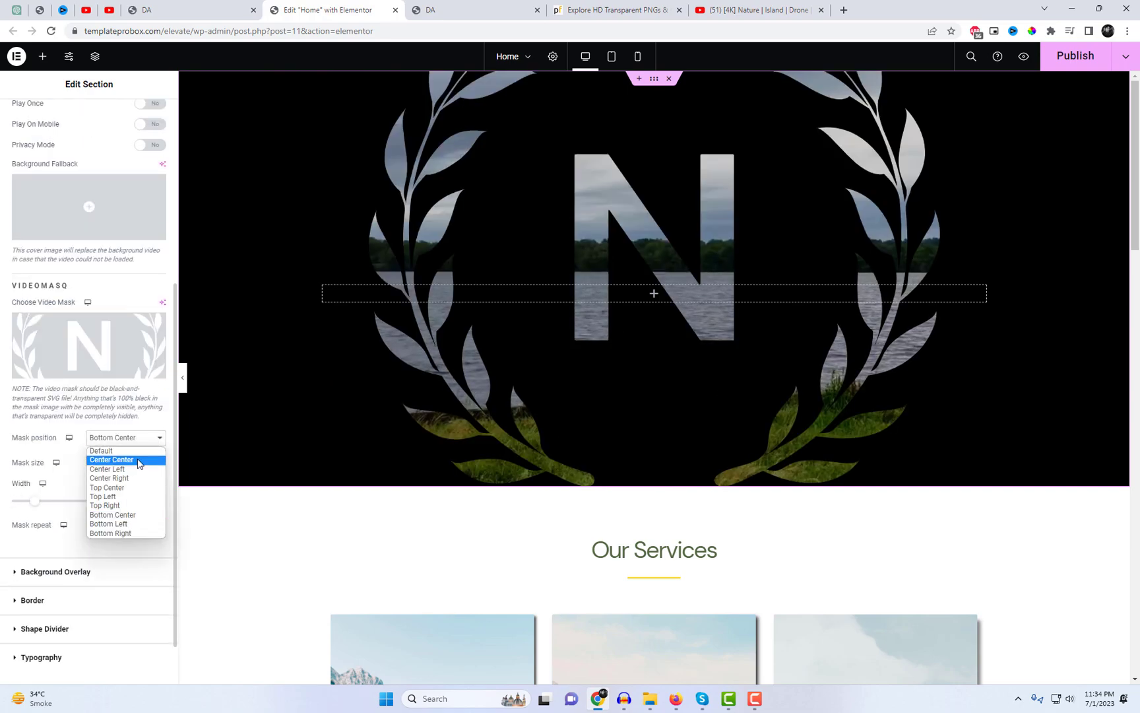
pyautogui.click(138, 461)
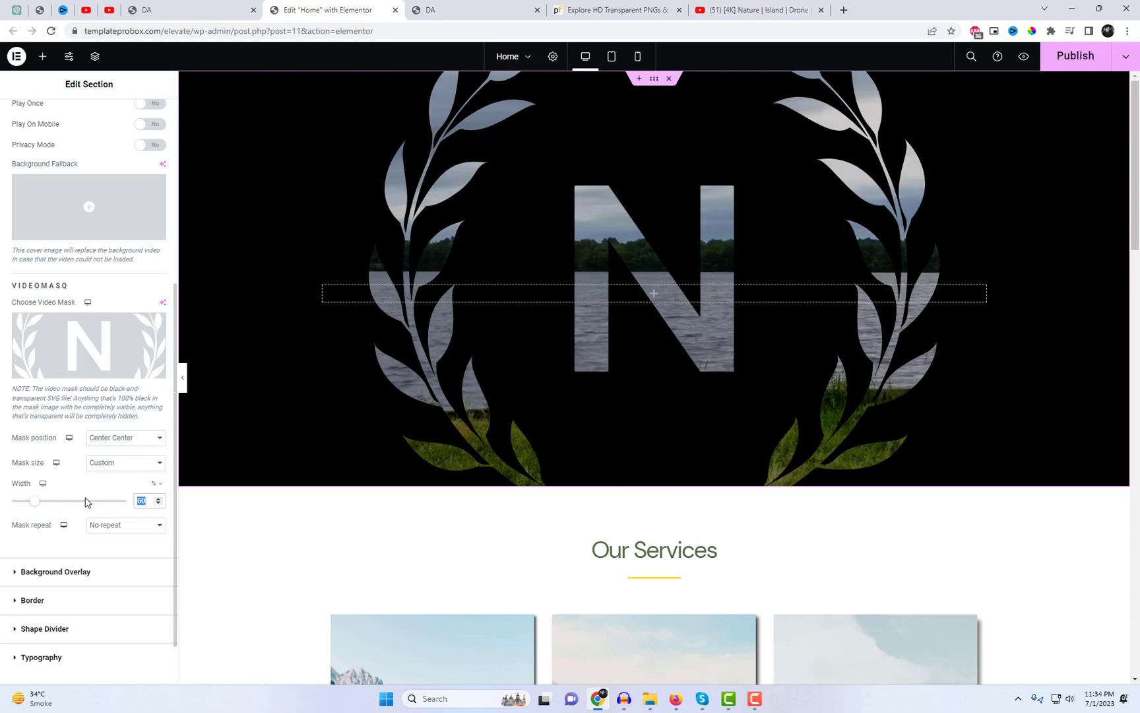
# Try widths of 50% and 30% on the logo mask, and settle on 35%.
pyautogui.write('50')
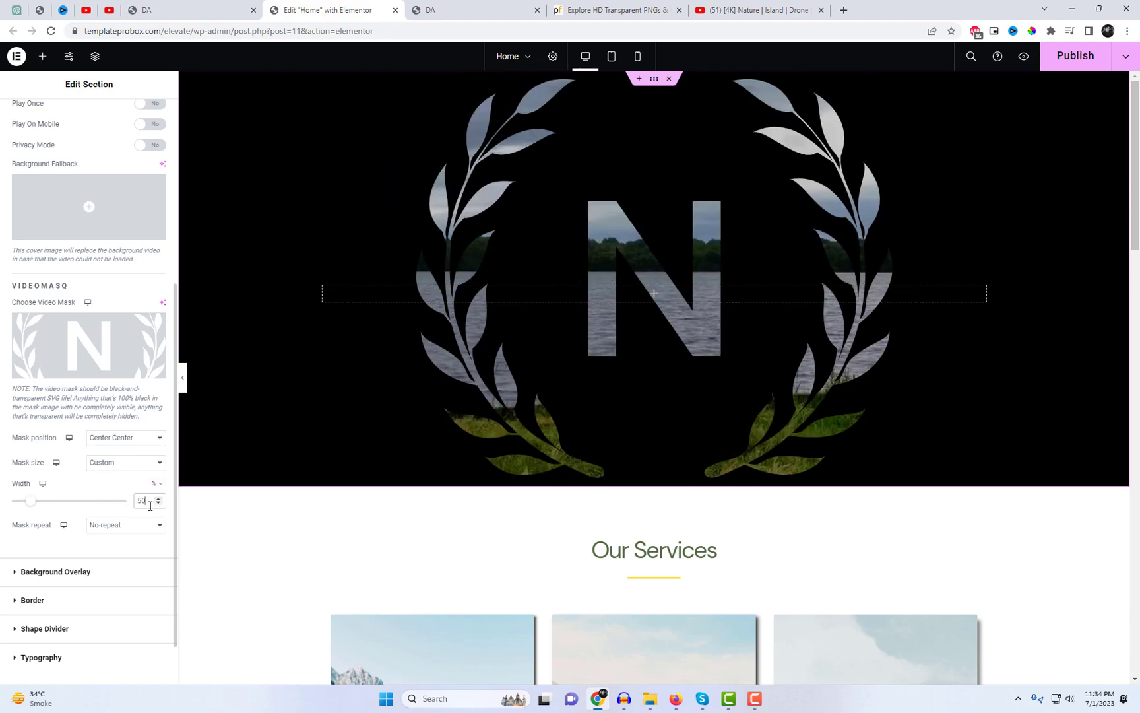
pyautogui.write('30')
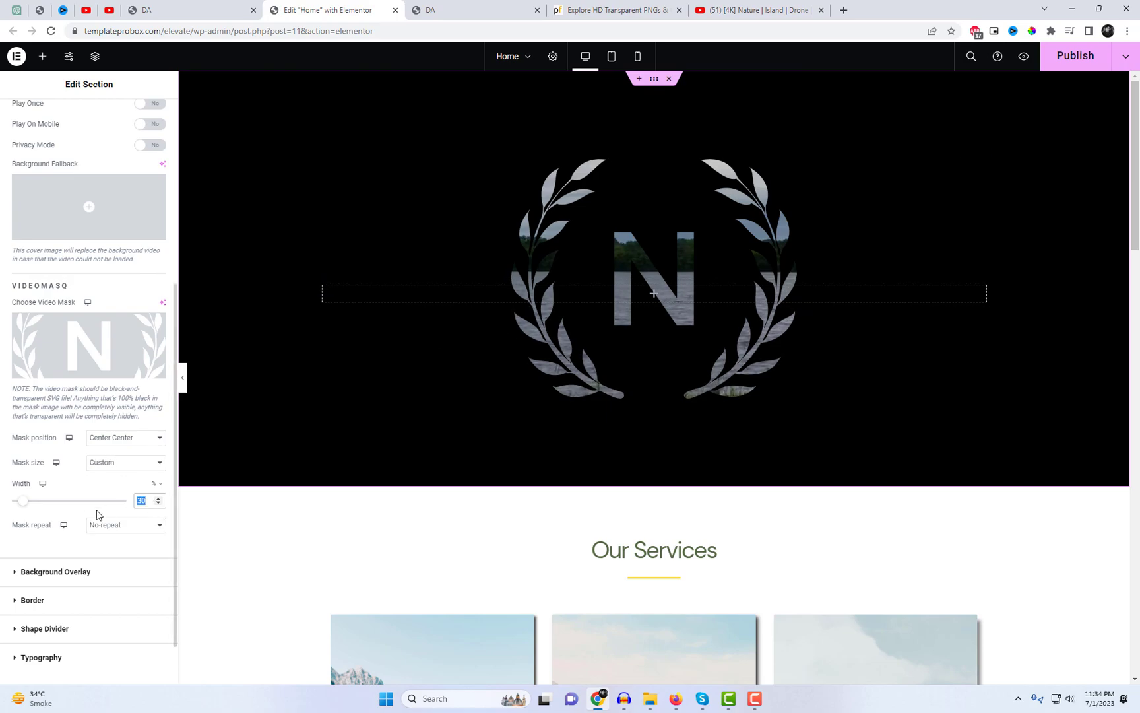
pyautogui.write('35')
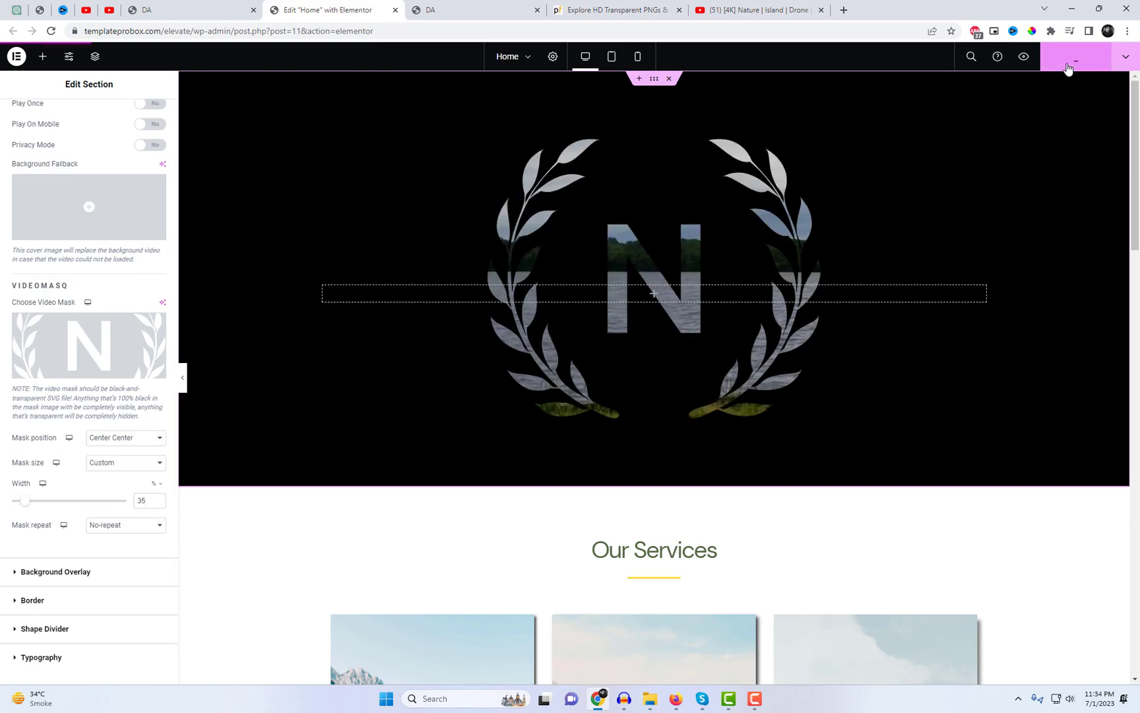
# Publish the Home page and reload its preview to check the logo-masked video background.
pyautogui.click(489, 10)
pyautogui.click(463, 31)
pyautogui.press('Return')
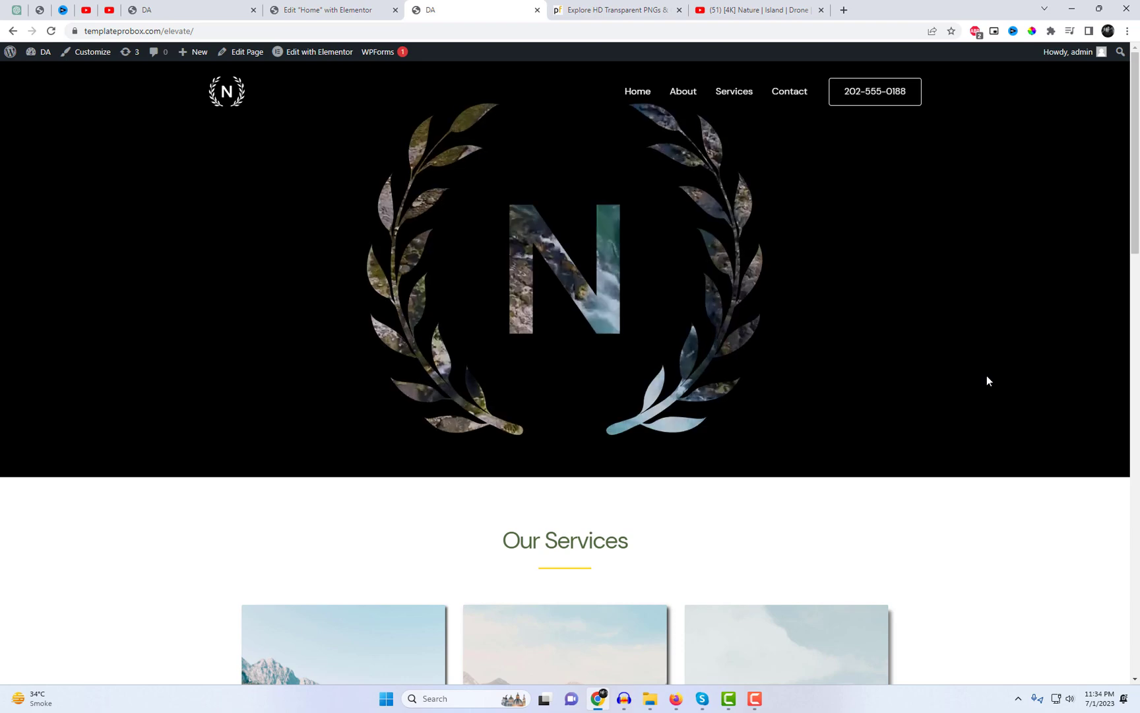
pyautogui.scroll(-1, 979, 376)
pyautogui.scroll(1, 674, 290)
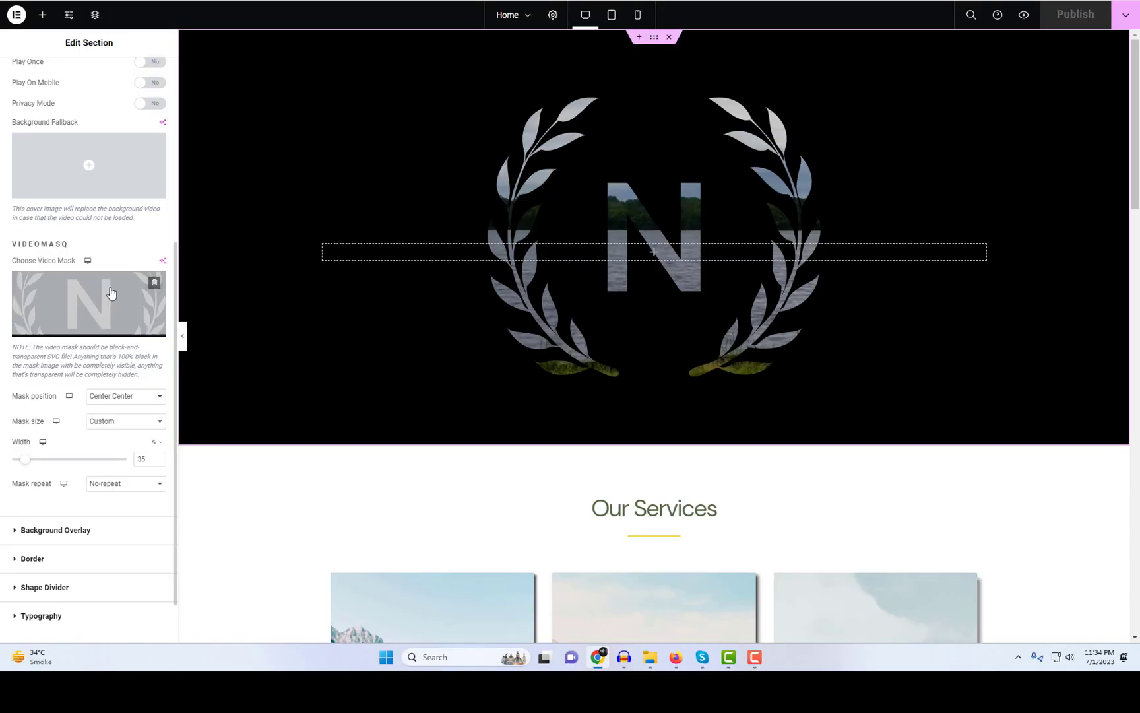
# Replace the video mask with the "Thank you" lettering from the media library, trying a 60% width before setting it to 50%.
pyautogui.click(109, 295)
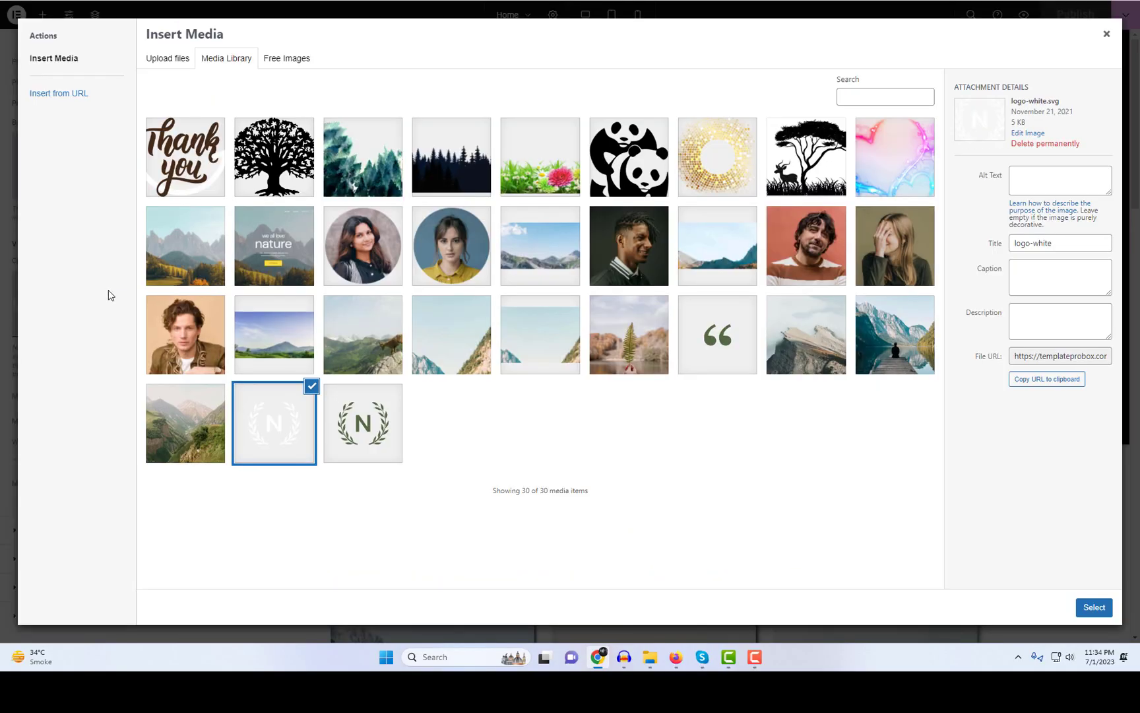
pyautogui.click(186, 146)
pyautogui.click(1092, 607)
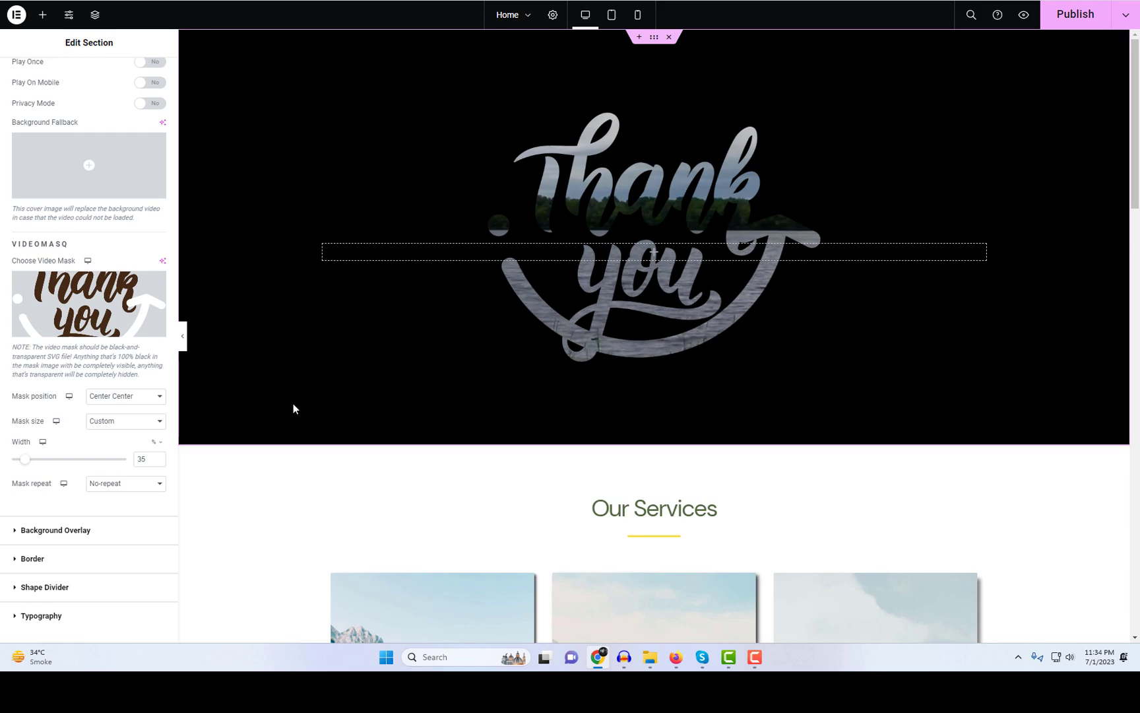
pyautogui.write('60')
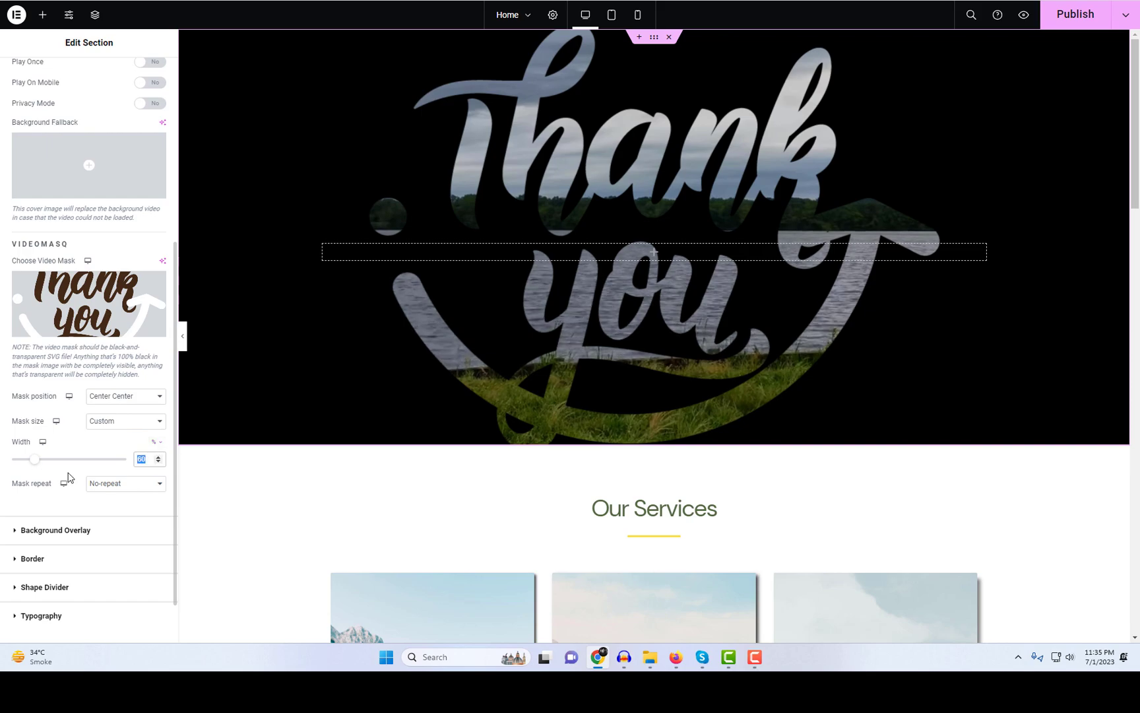
pyautogui.write('50')
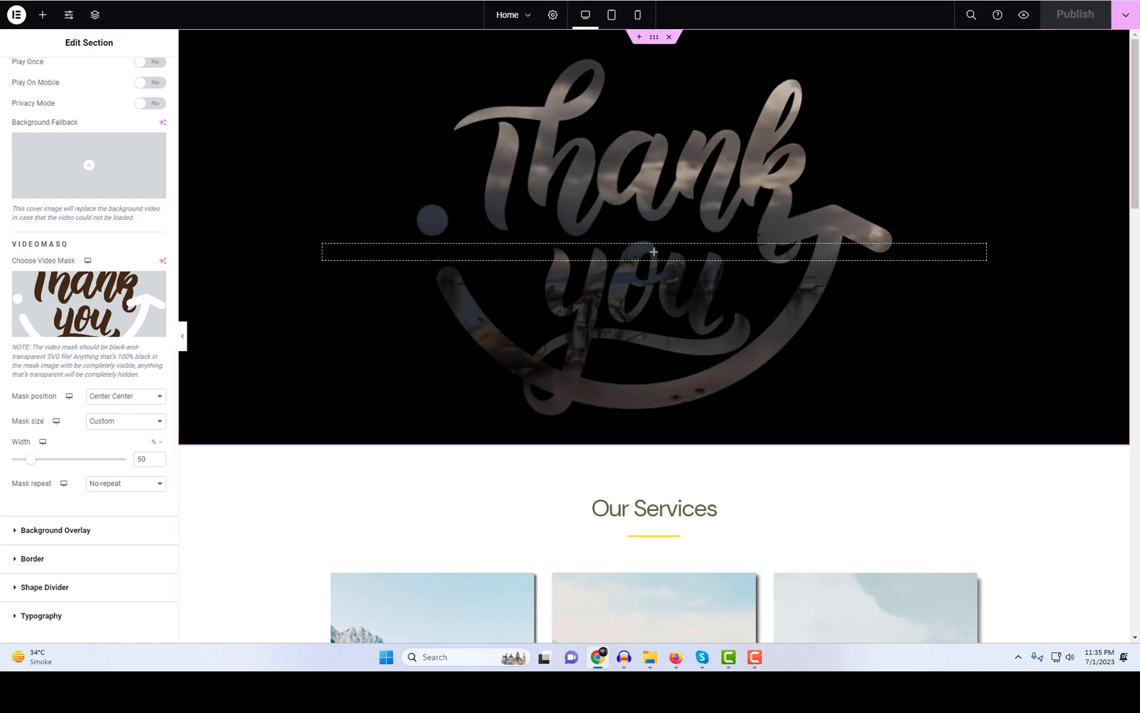
# Change the hero section's background color to white behind the "Thank you" mask.
pyautogui.scroll(4, 123, 208)
pyautogui.click(158, 134)
pyautogui.click(23, 156)
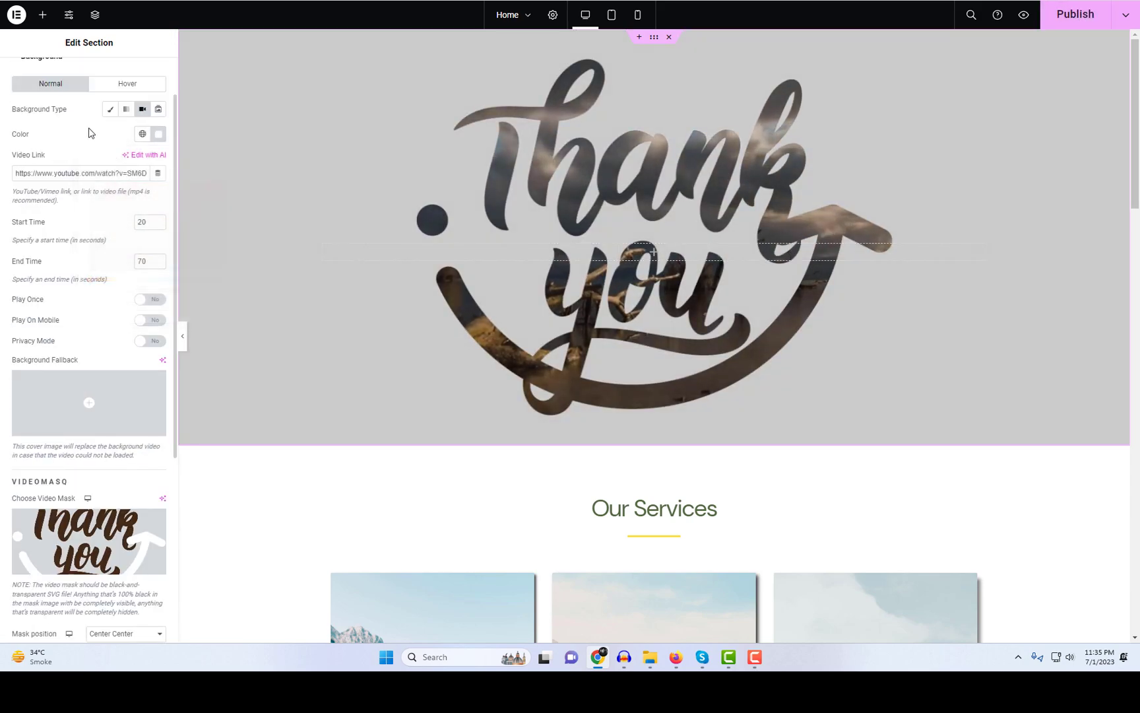
# Publish the Home page and reload its preview to check the "Thank you" mask on the white background.
pyautogui.click(1050, 16)
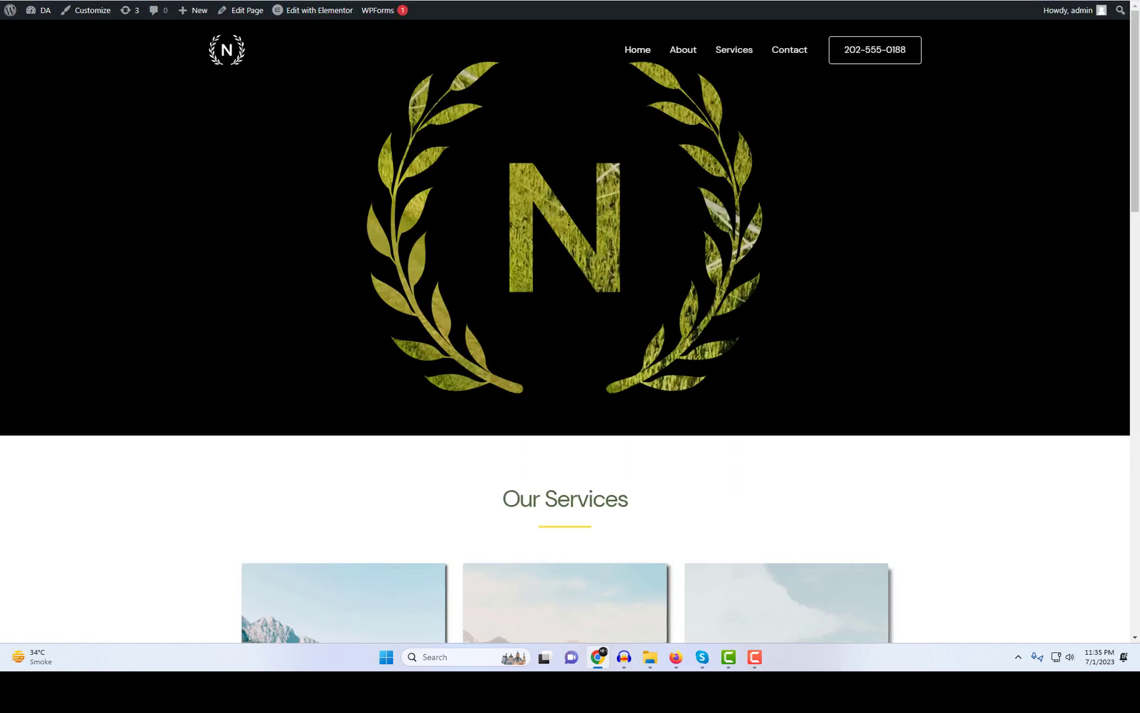
pyautogui.rightClick(640, 122)
pyautogui.click(653, 157)
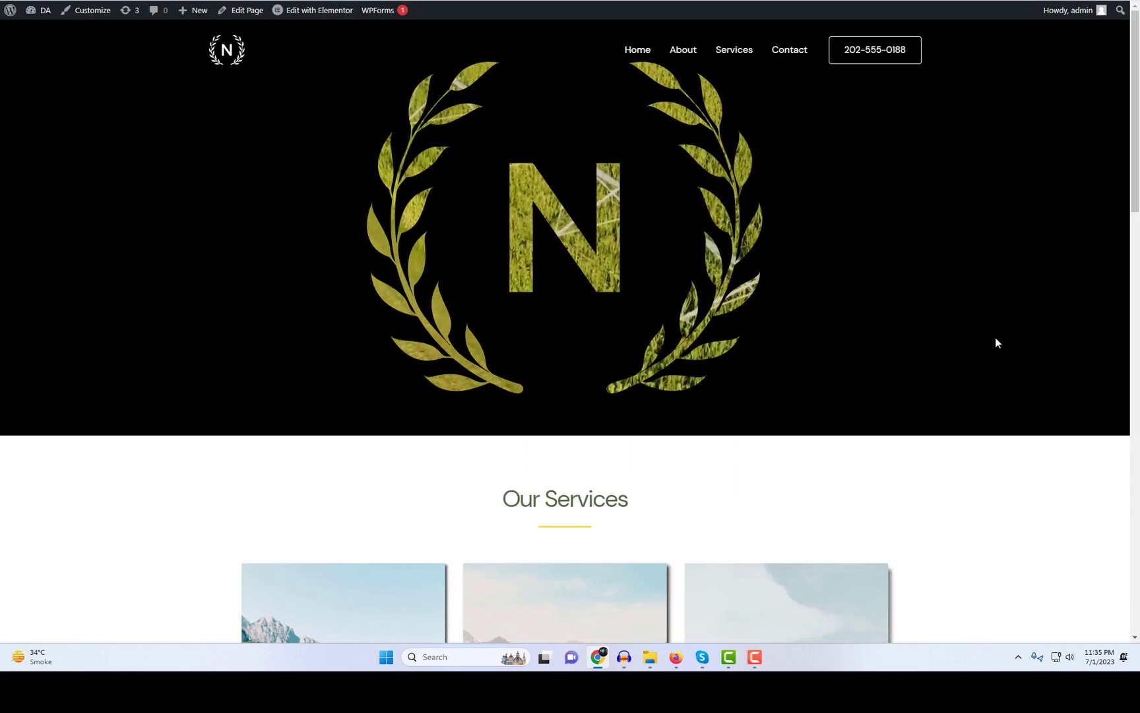